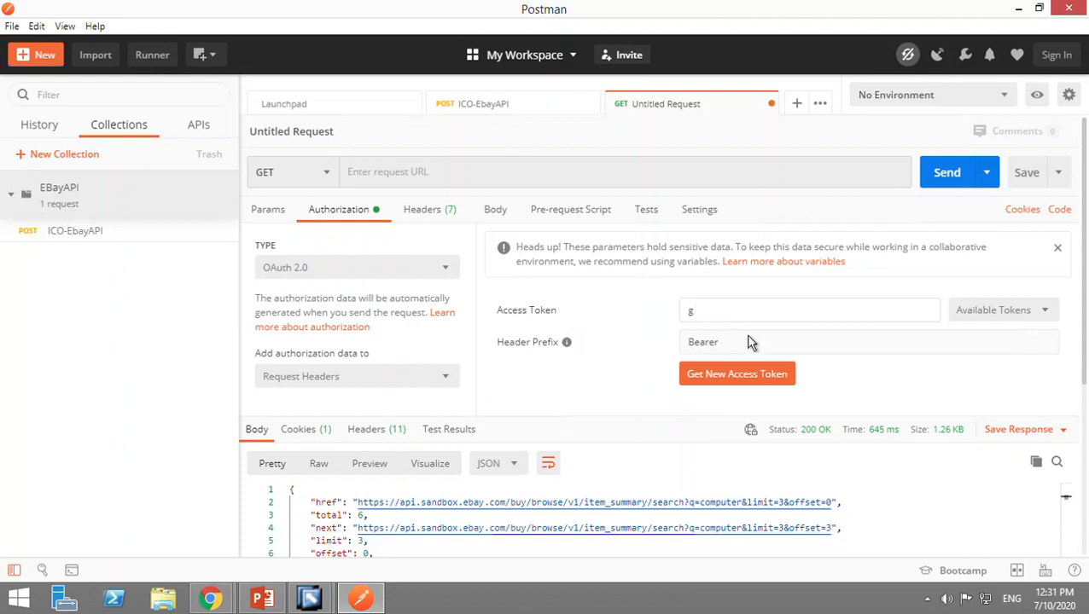
Clear the access token, copy the web service URI from the eBay API Explorer and paste it as the request URL in Postman.
key("BackSpace")
mouse_move(262, 598)
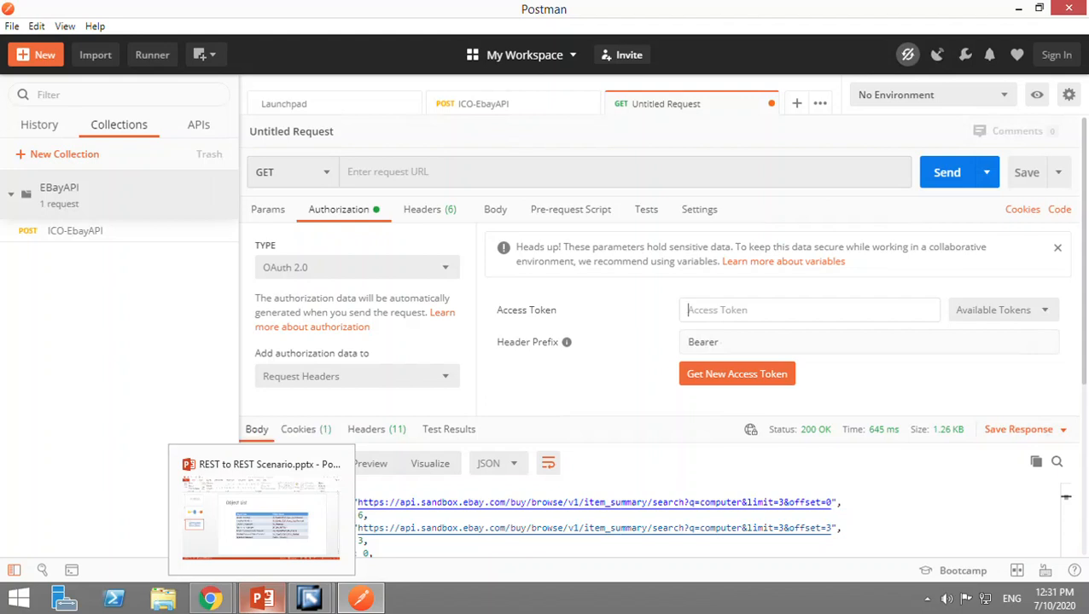
mouse_move(211, 598)
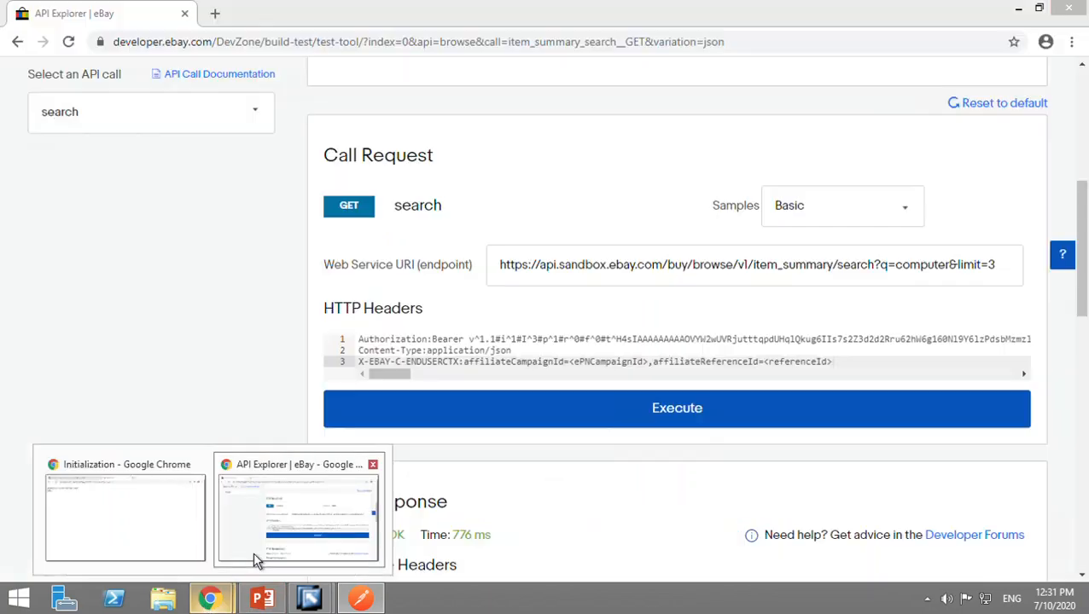
left_click(253, 552)
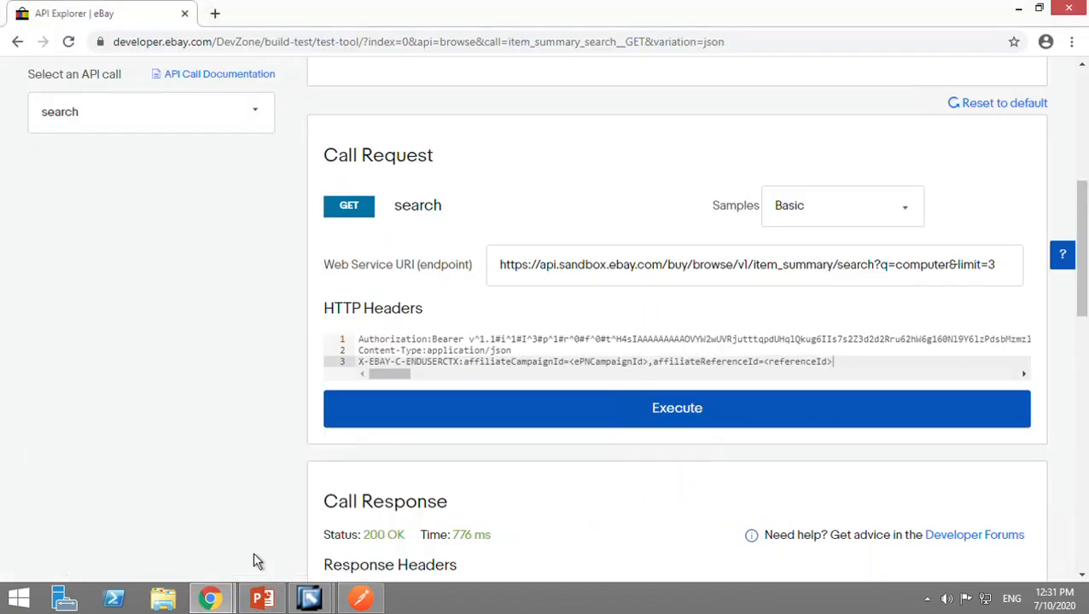
left_click(748, 283)
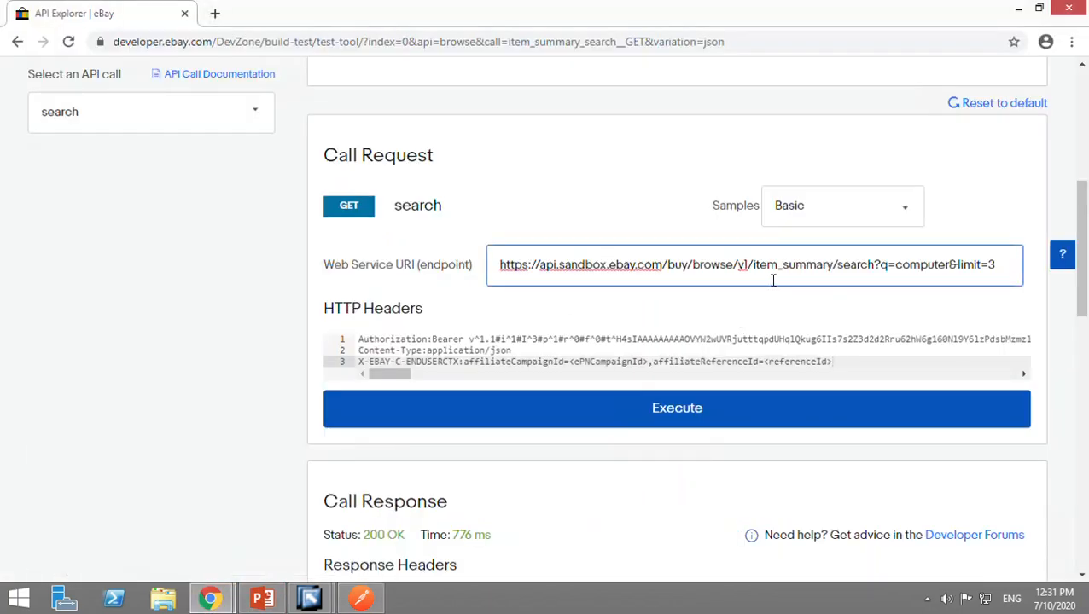
key("ctrl+a")
key("ctrl+c")
key("alt+Tab")
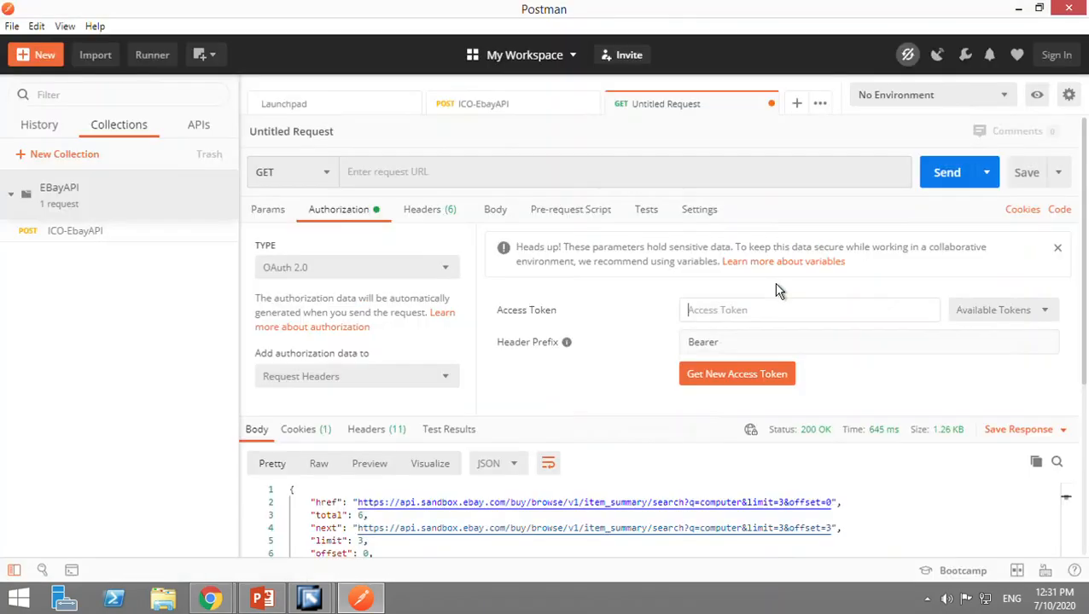
key("alt+Tab")
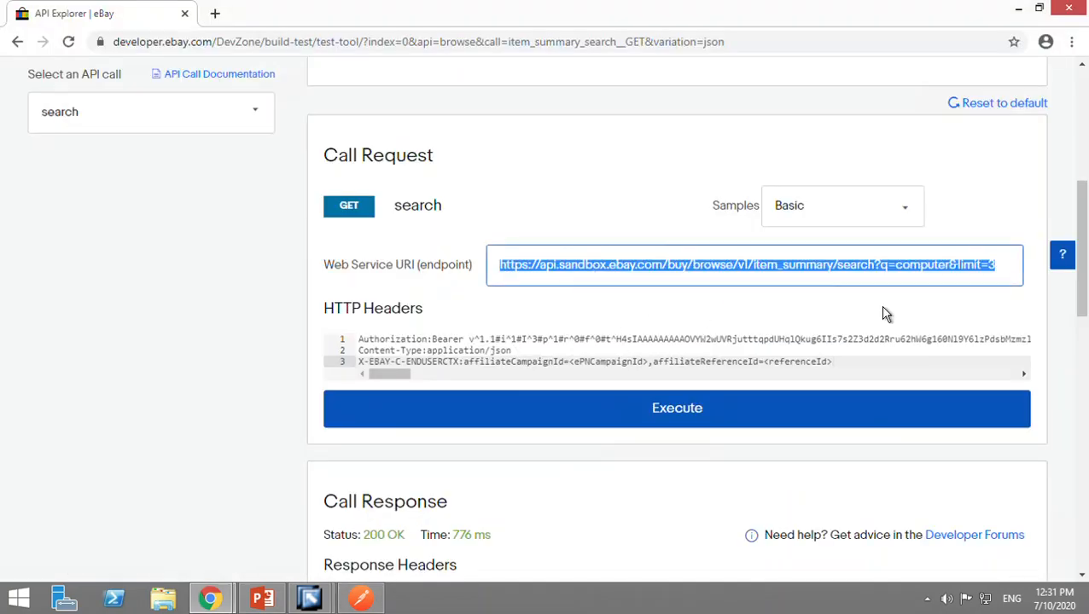
key("alt+Tab")
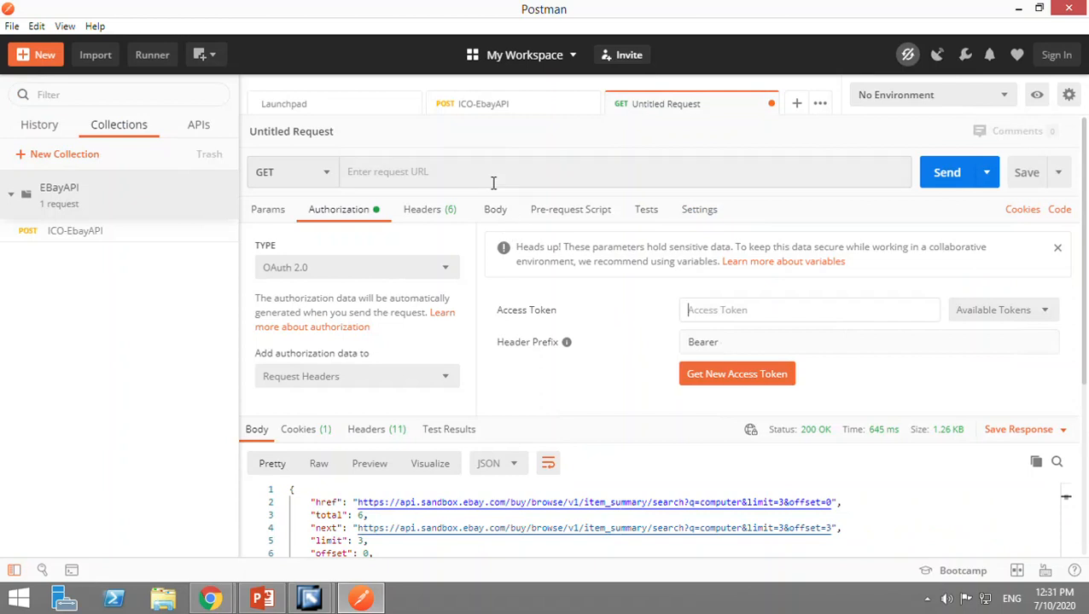
left_click(491, 182)
key("ctrl+v")
key("alt+Tab")
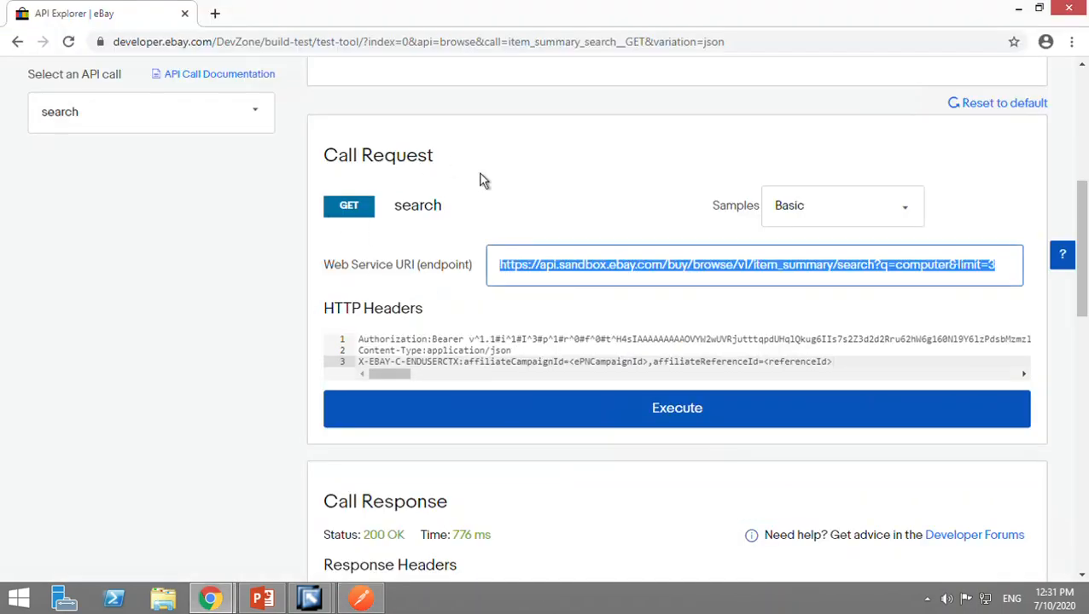
left_click_drag(435, 157, 339, 157)
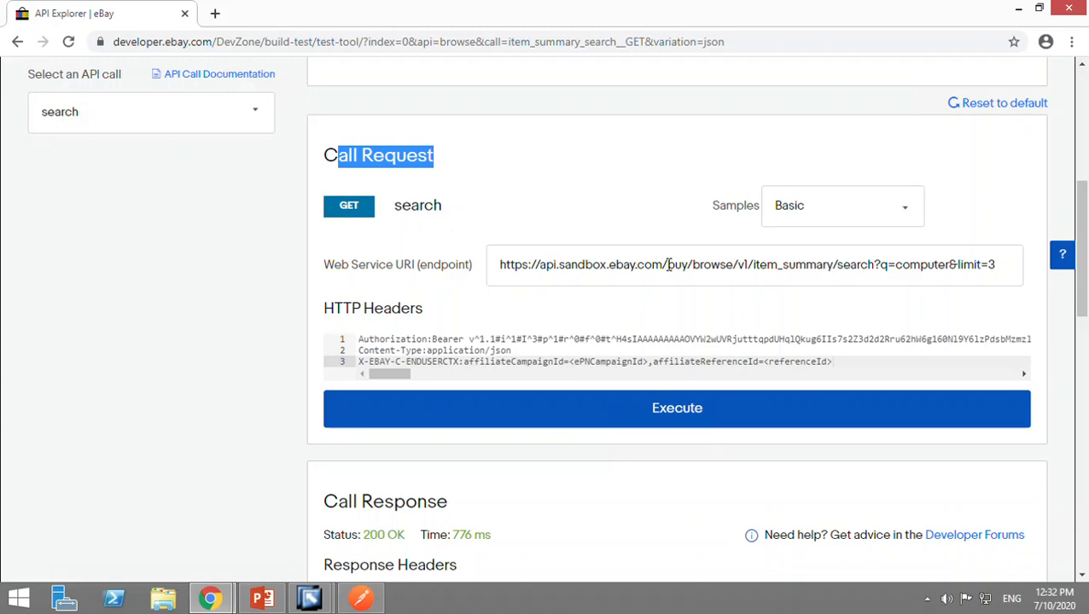
key("alt+Tab")
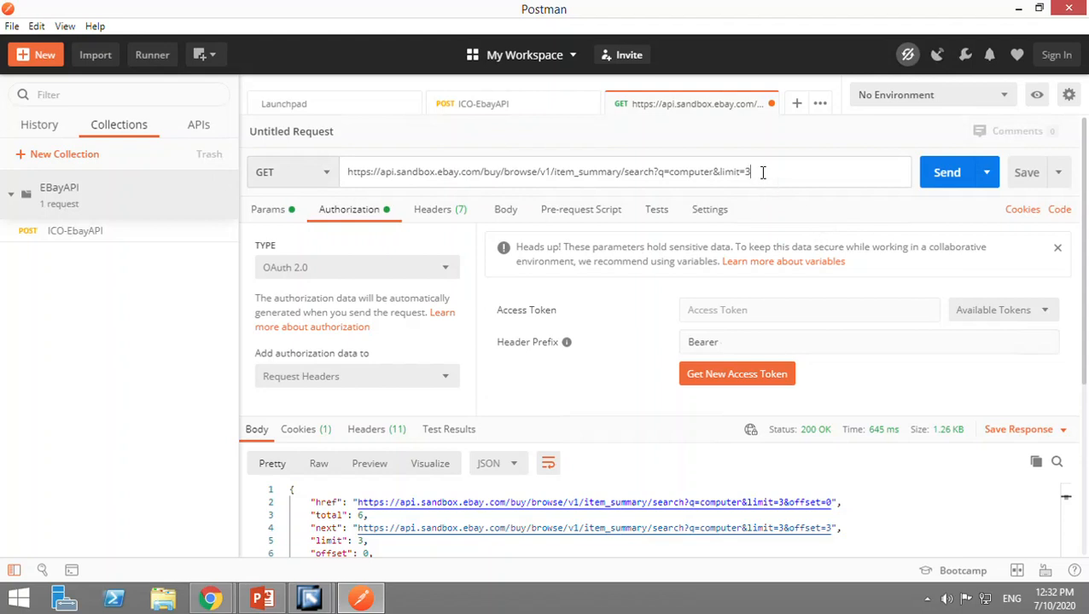
Set the limit query parameter of the eBay search request to 5.
left_click_drag(763, 172, 680, 172)
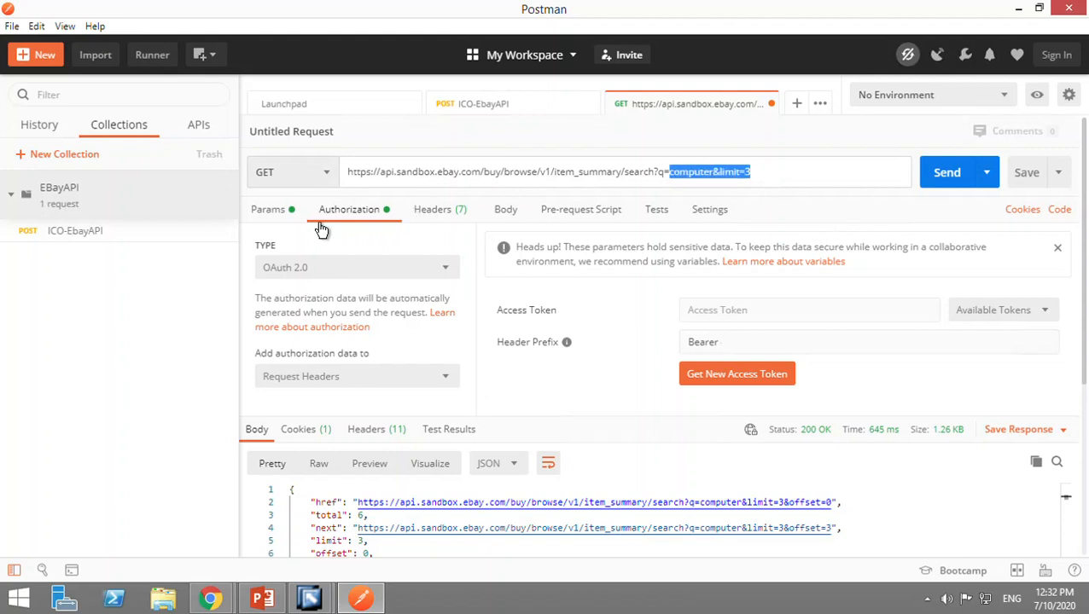
left_click(275, 212)
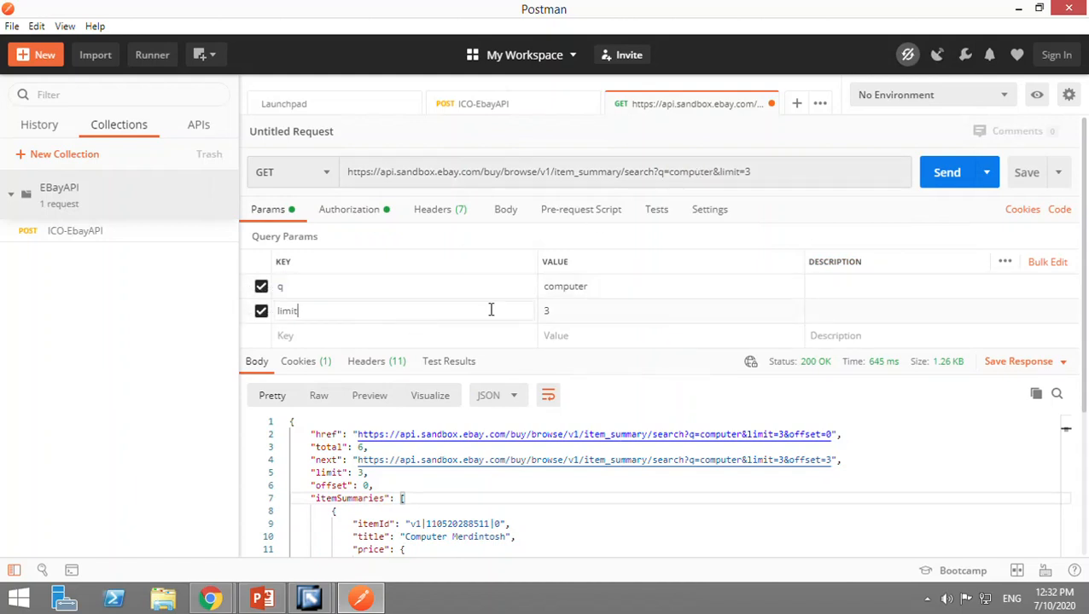
left_click(572, 317)
key("BackSpace")
type("5")
Switch to the eBay API Explorer and examine the search call's token, request URI, HTTP headers and selected application.
left_click(375, 218)
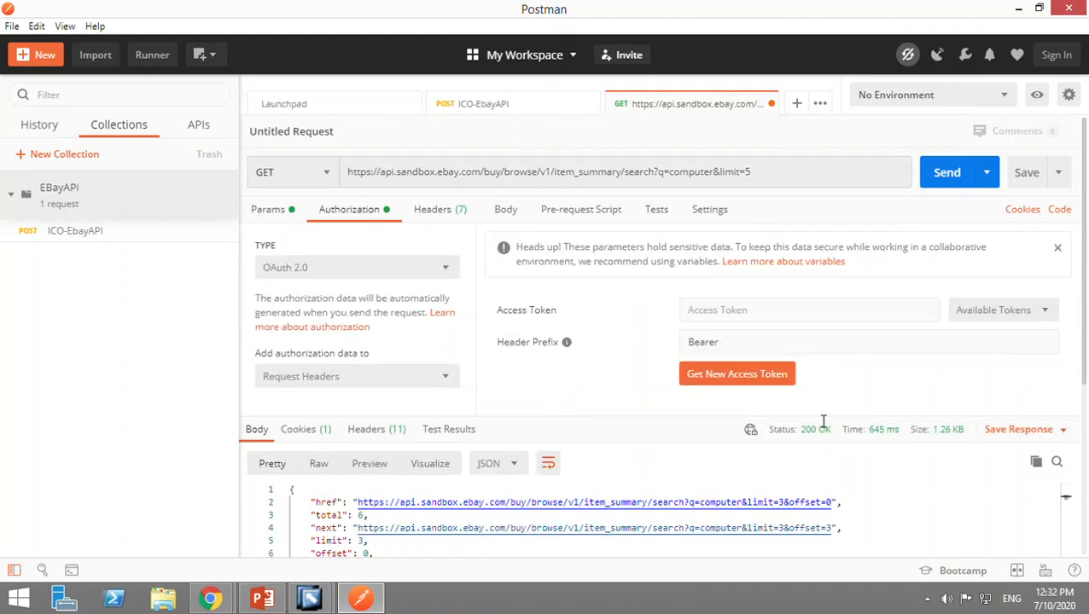
mouse_move(245, 611)
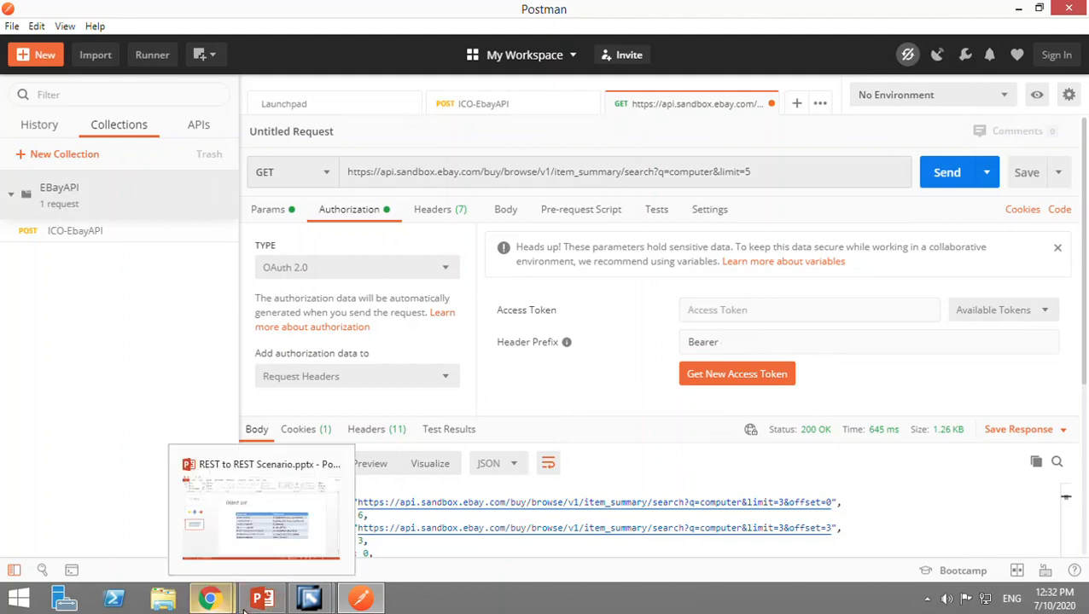
mouse_move(209, 598)
left_click(340, 492)
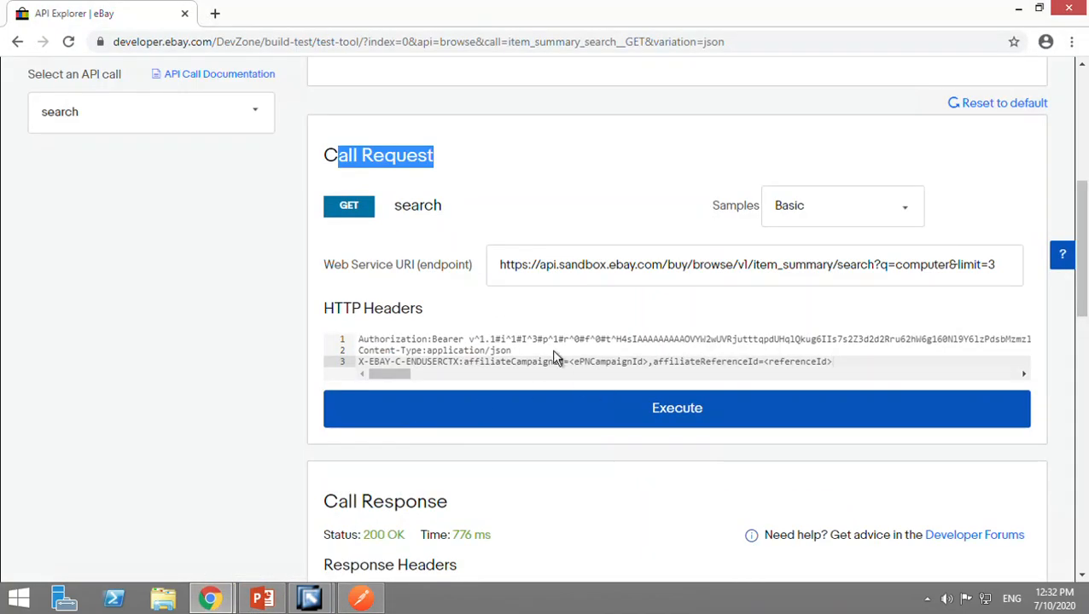
scroll(553, 354, "up", 5)
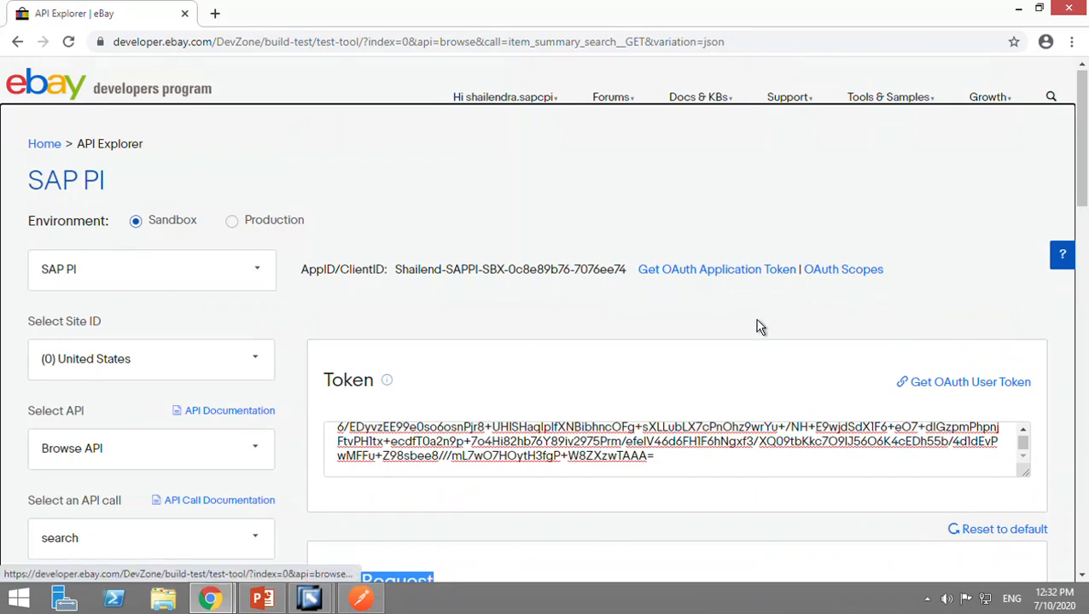
scroll(756, 476, "down", 3)
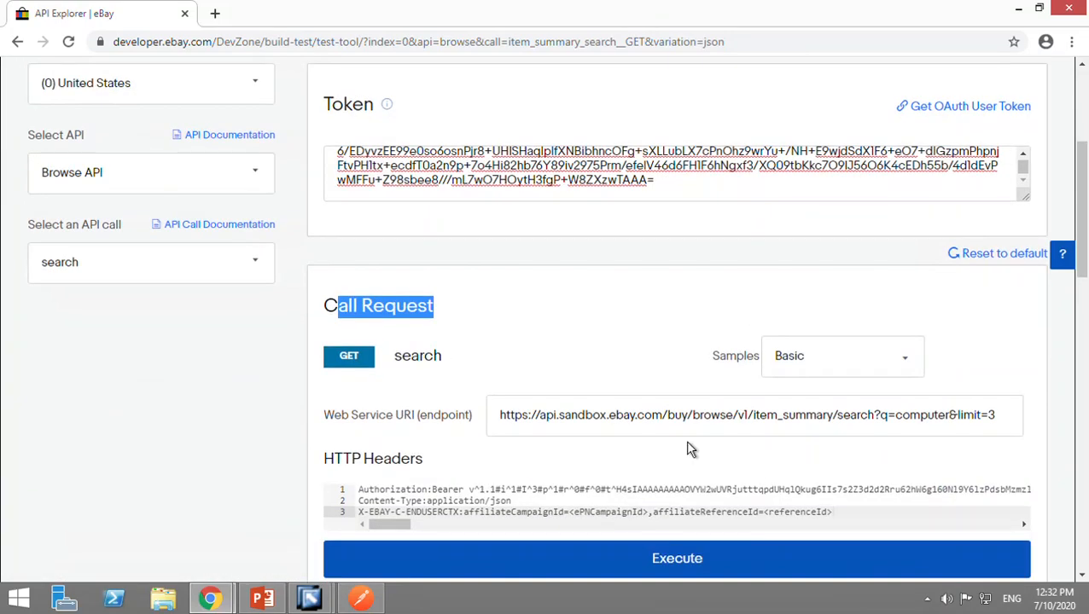
scroll(686, 253, "up", 2)
scroll(682, 255, "down", 4)
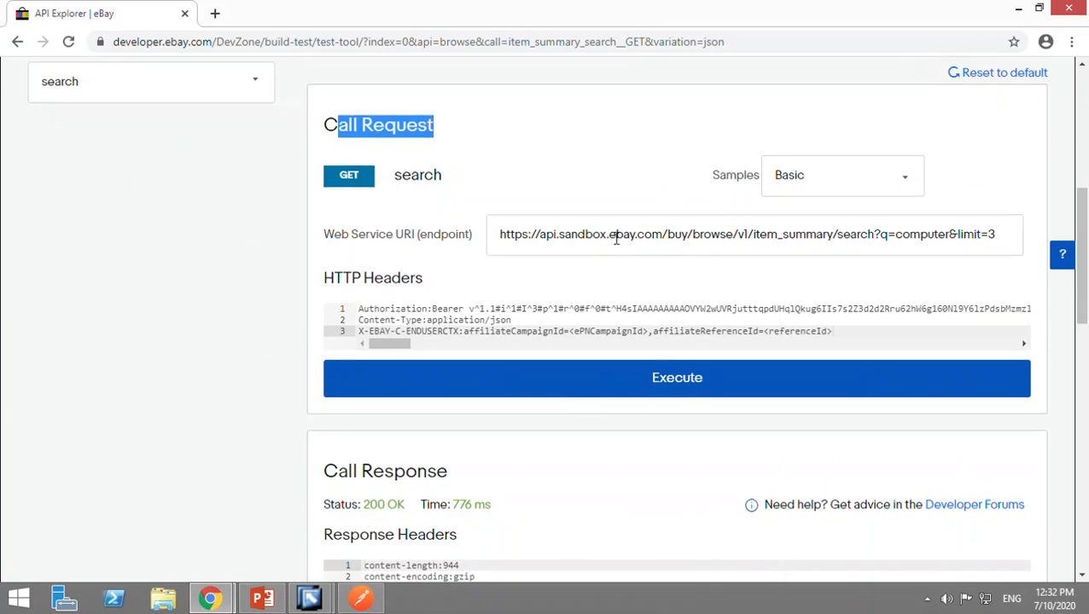
scroll(614, 238, "up", 3)
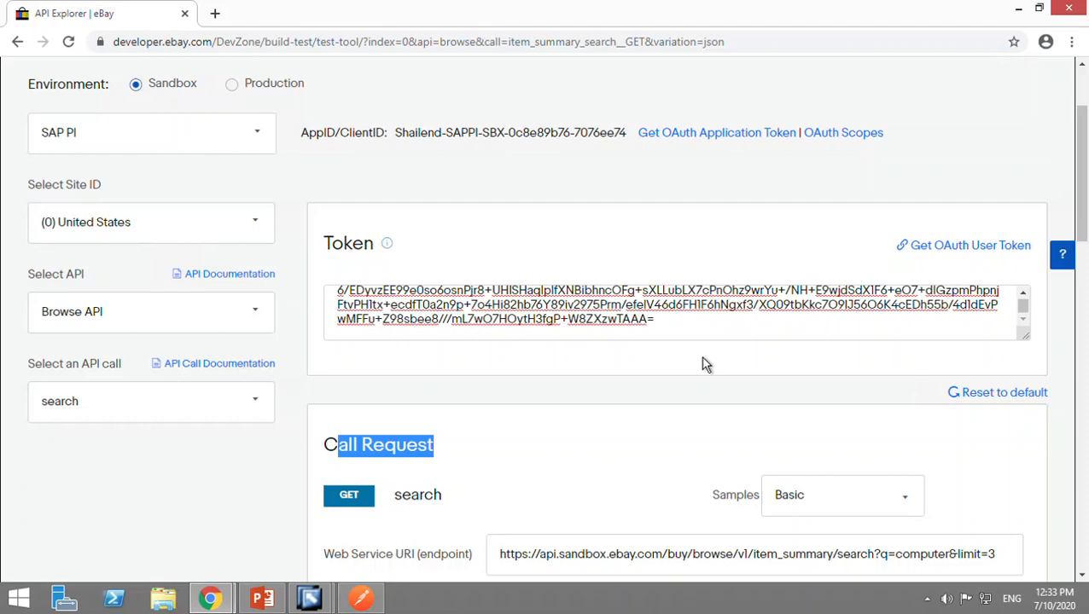
scroll(704, 364, "down", 3)
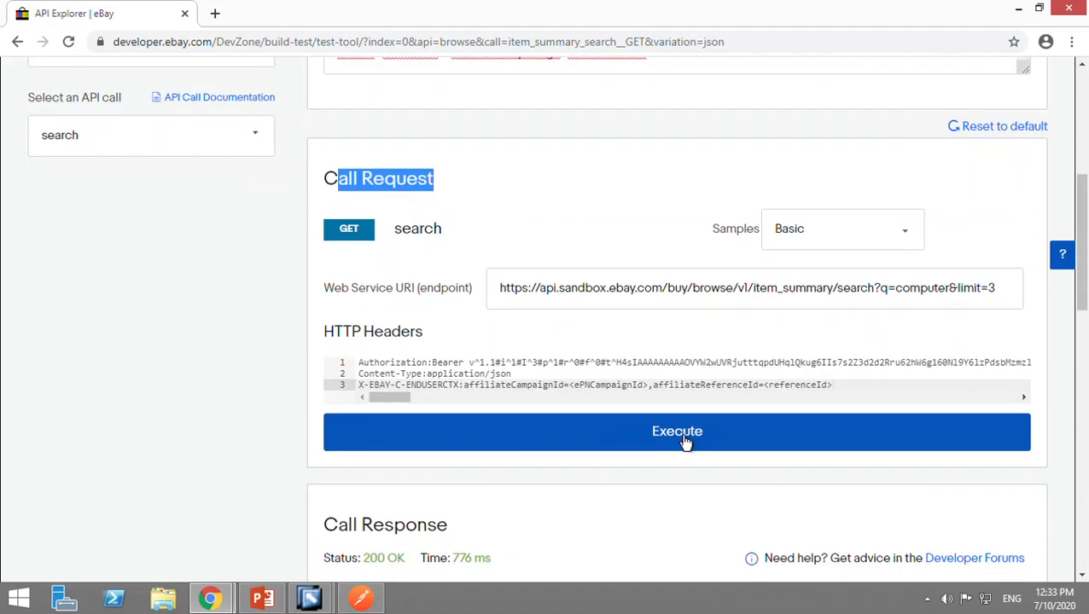
scroll(682, 440, "up", 3)
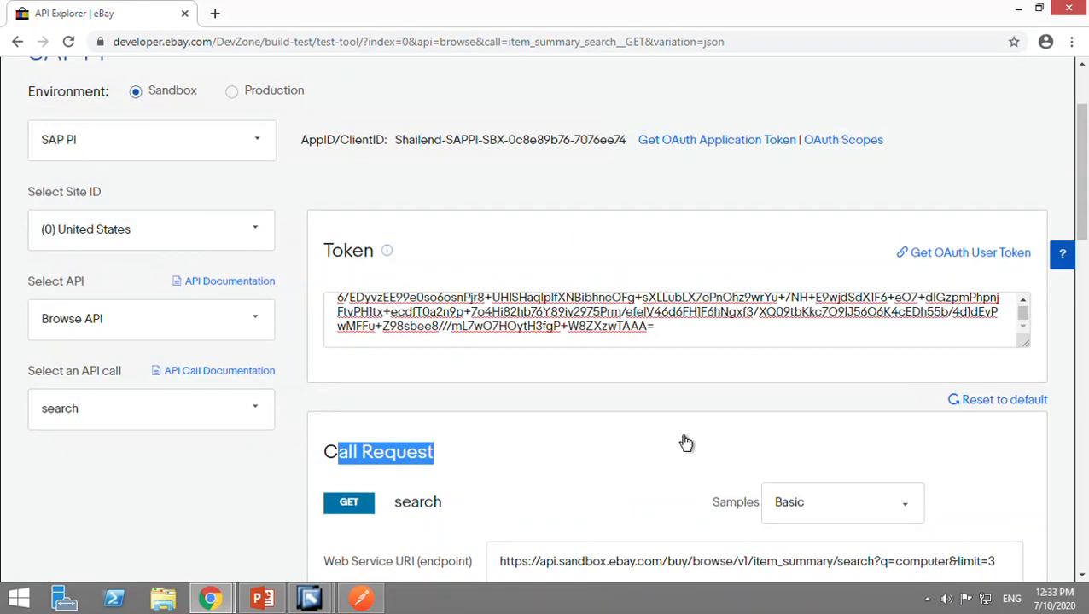
left_click(679, 338)
left_click_drag(679, 338, 326, 239)
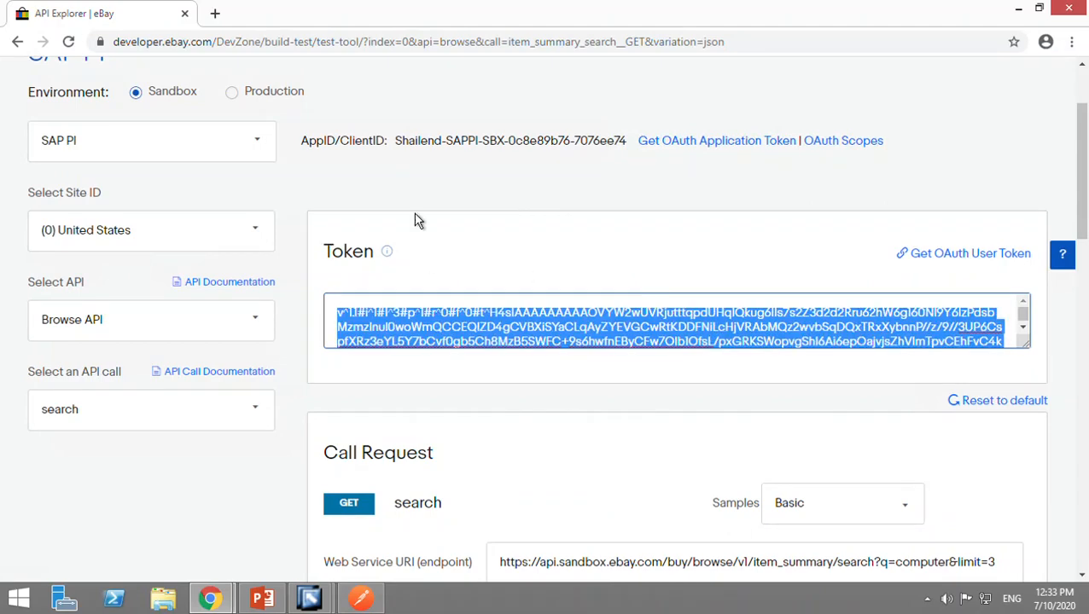
left_click_drag(772, 239, 719, 164)
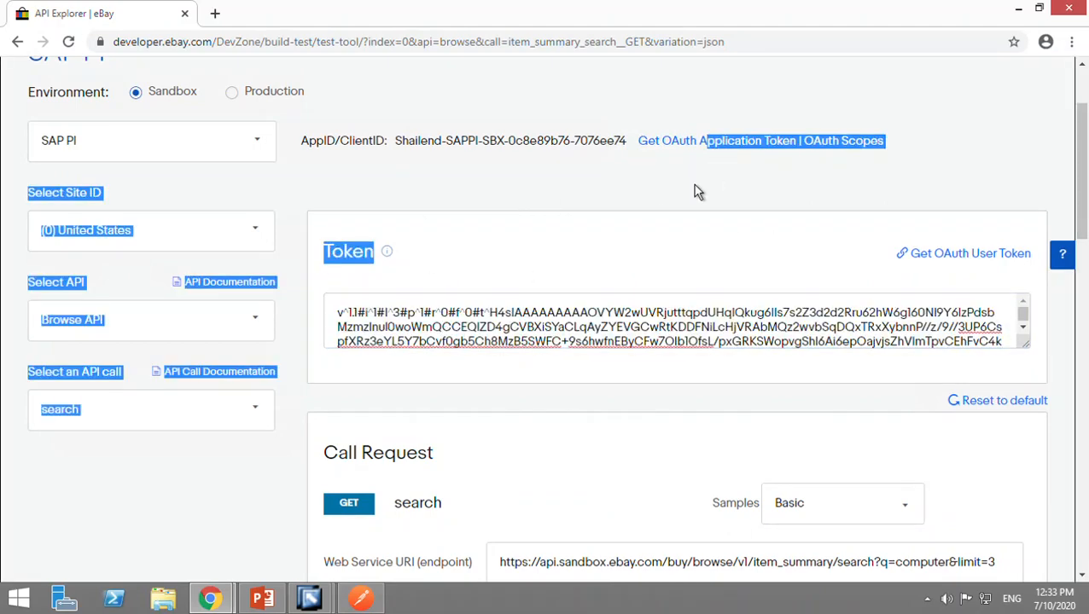
left_click(696, 192)
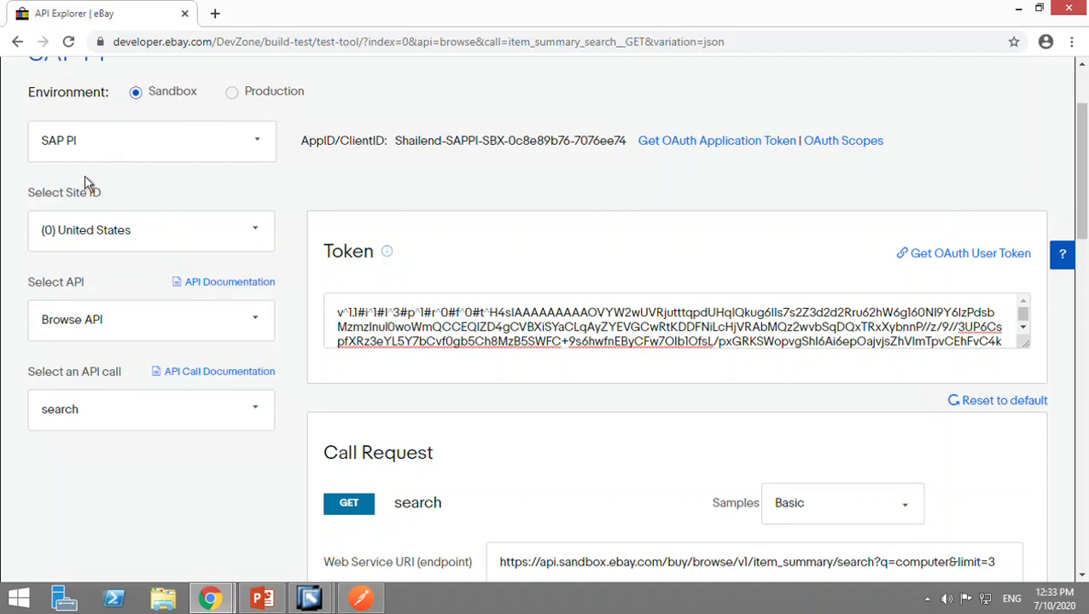
left_click(106, 159)
left_click(76, 156)
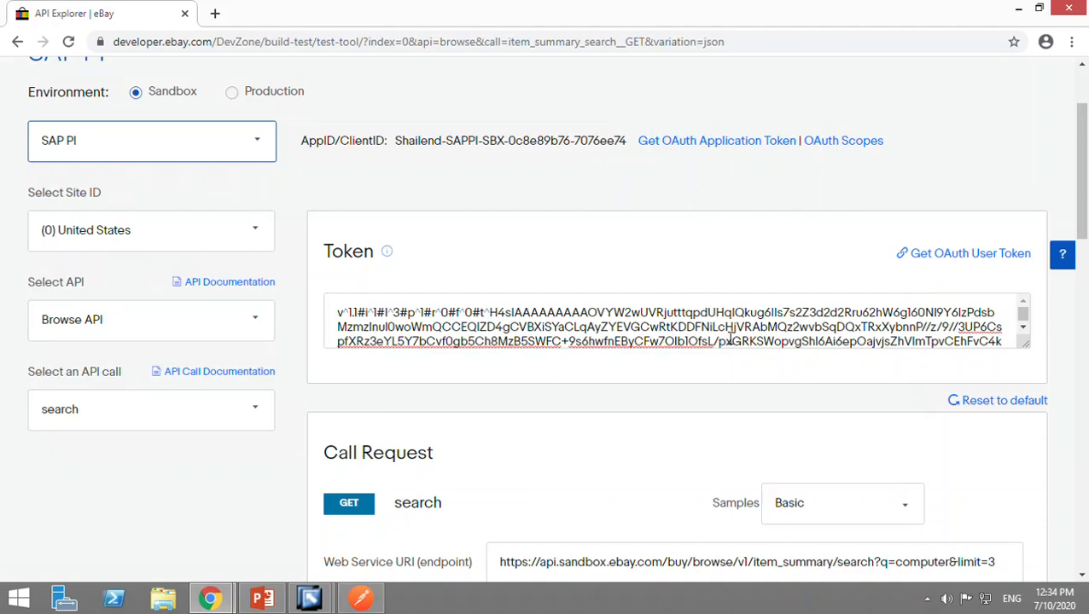
Generate an OAuth application token for the SAP PI application and clear it from the token box.
left_click(758, 150)
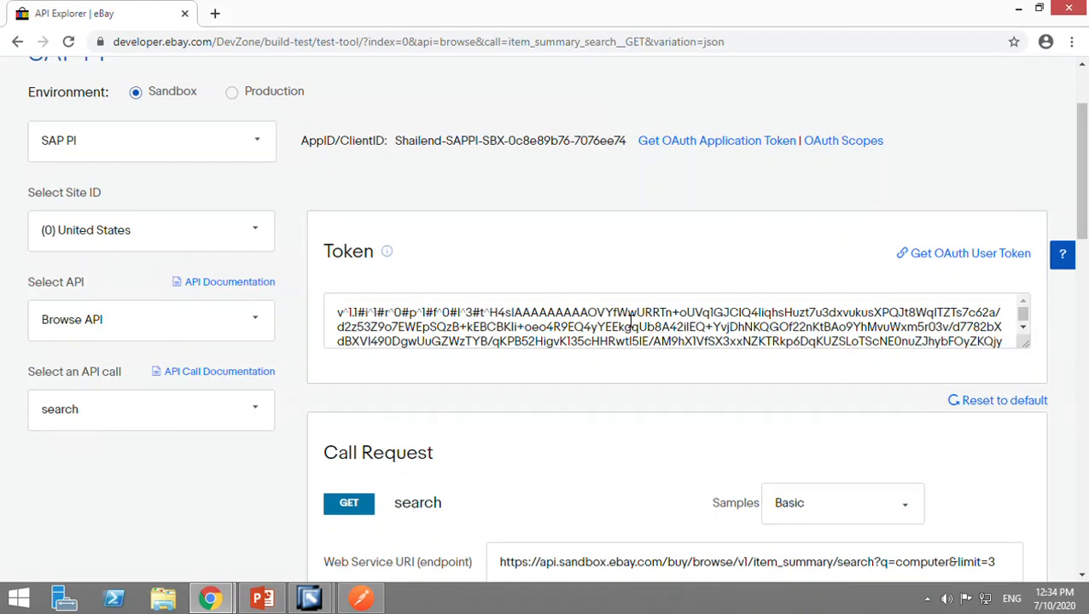
left_click(630, 321)
key("ctrl+a")
key("BackSpace")
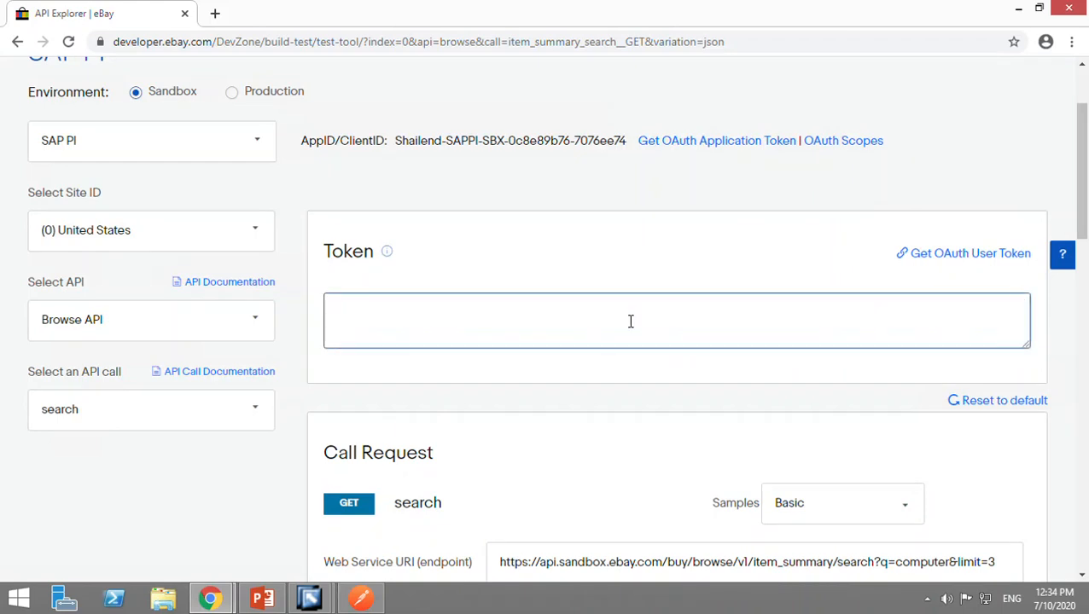
Generate a new OAuth application token, copy it and paste it into the request's Access Token field in Postman.
left_click(726, 151)
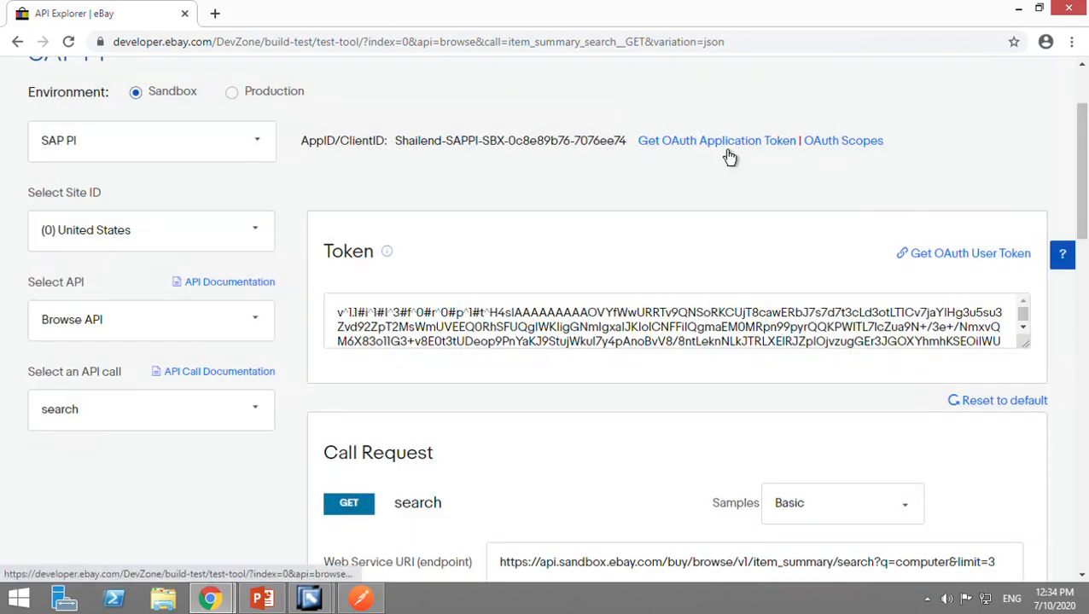
left_click(655, 327)
key("ctrl+a")
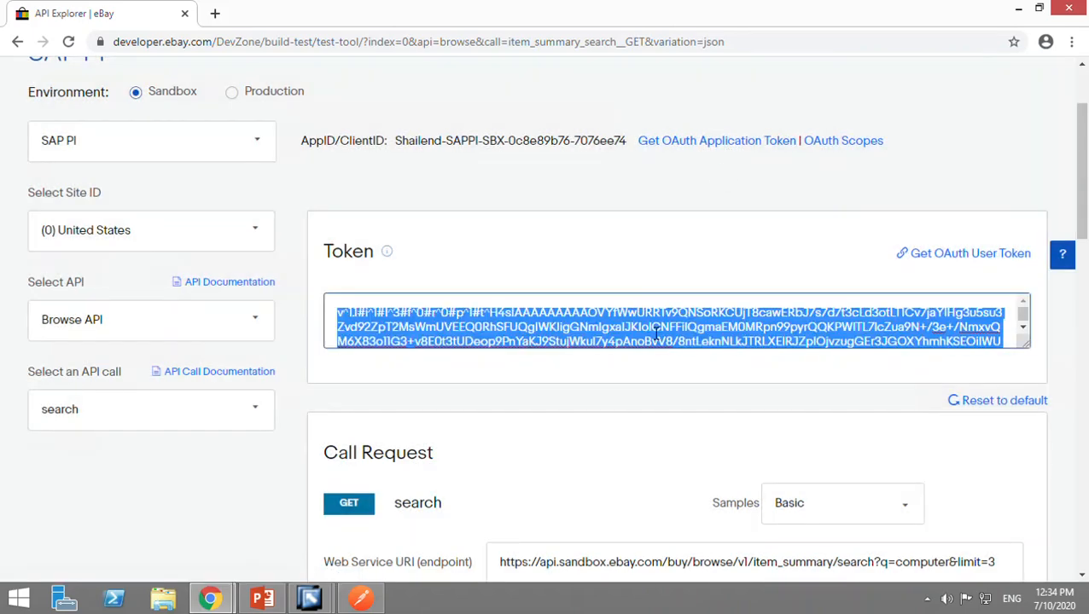
key("alt+Tab")
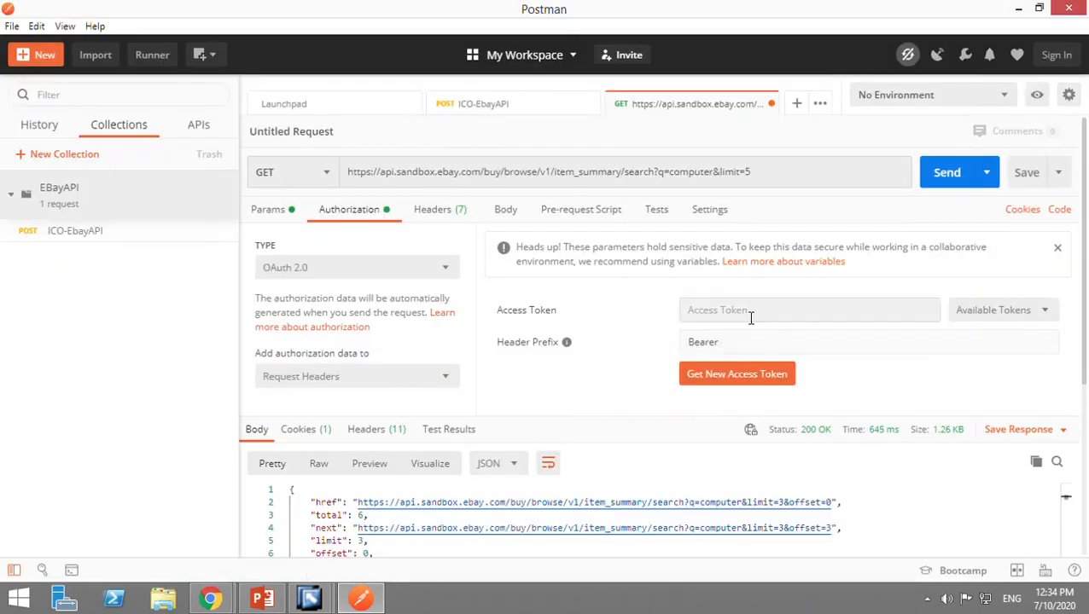
left_click(751, 317)
key("ctrl+v")
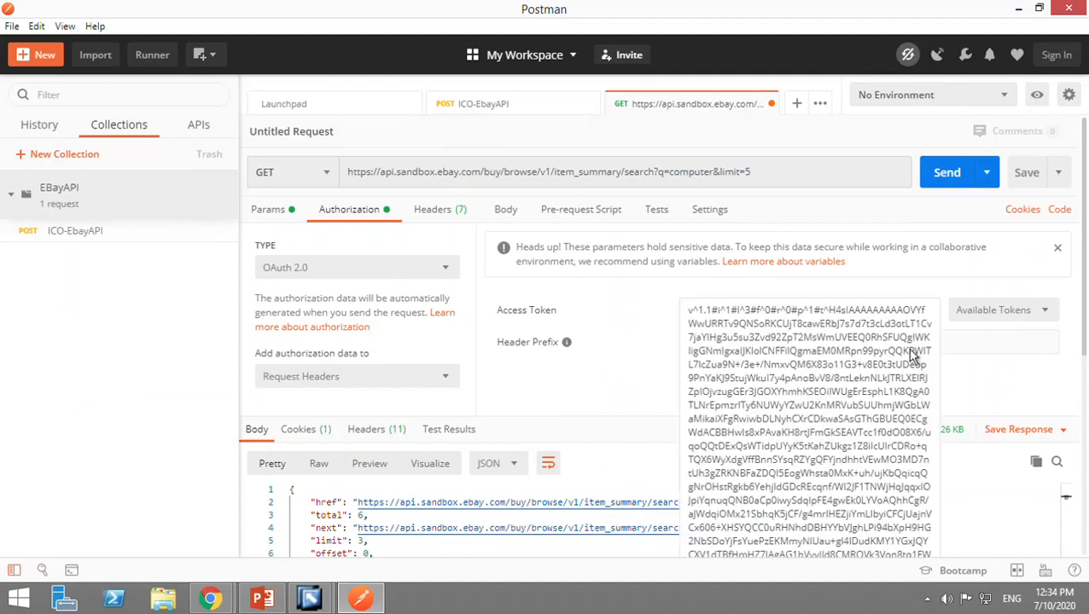
left_click(998, 404)
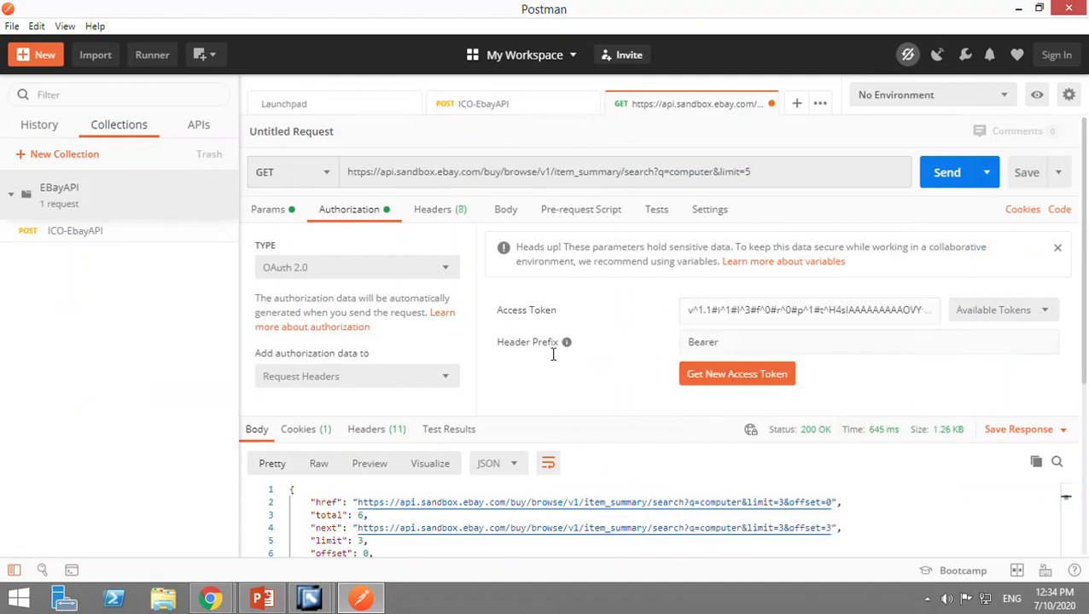
Send the GET search request and review the JSON response body.
left_click(741, 354)
left_click_drag(740, 354, 682, 345)
left_click(645, 339)
left_click(954, 184)
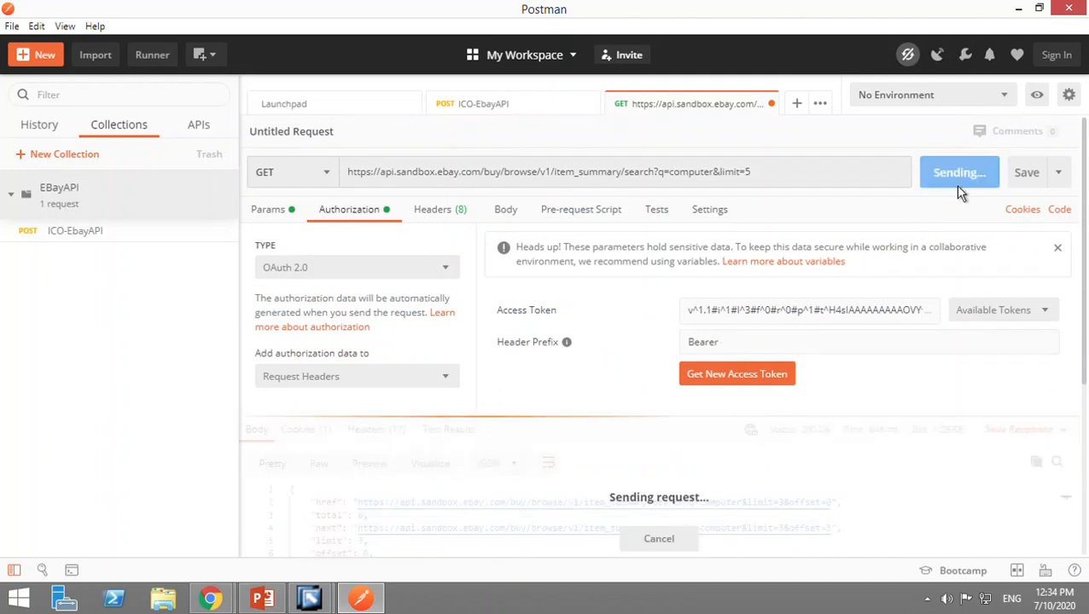
scroll(692, 505, "down", 5)
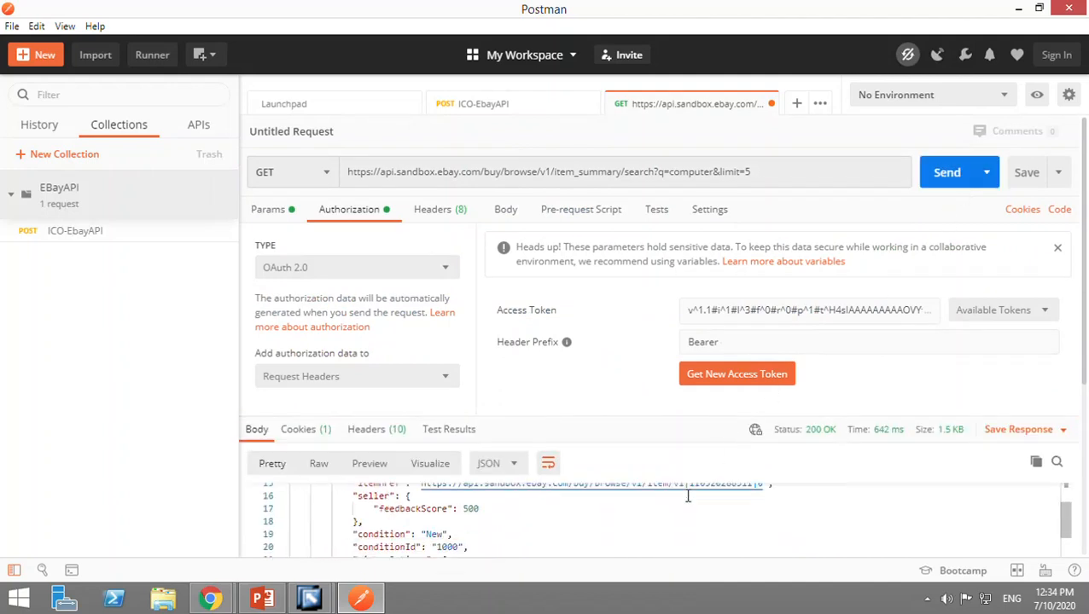
scroll(693, 505, "up", 5)
scroll(932, 348, "down", 3)
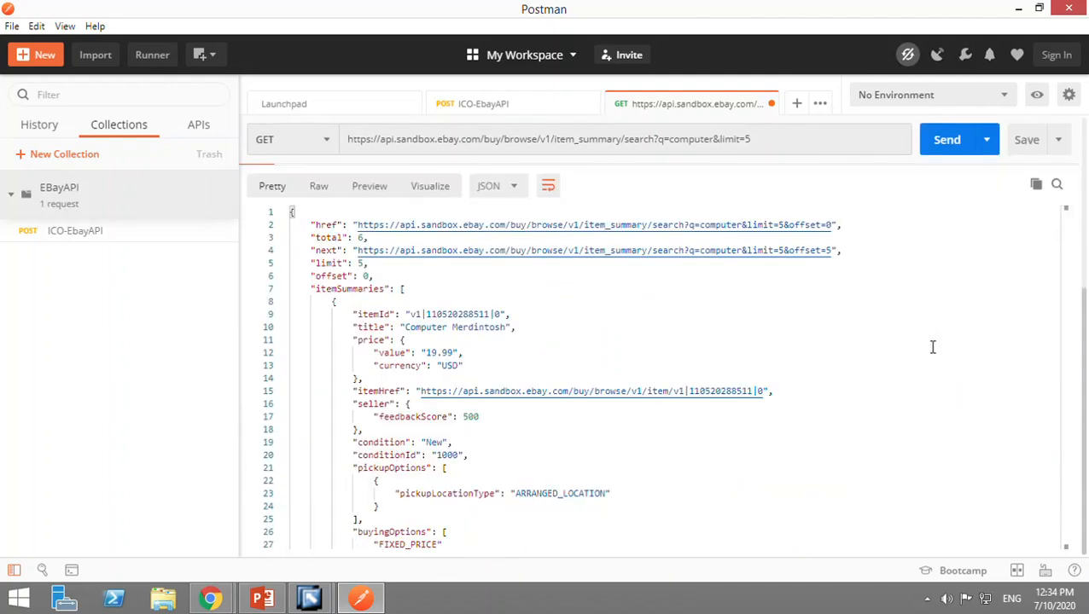
Examine the item summaries throughout the JSON response body, from the first returned item to the last.
scroll(725, 505, "down", 15)
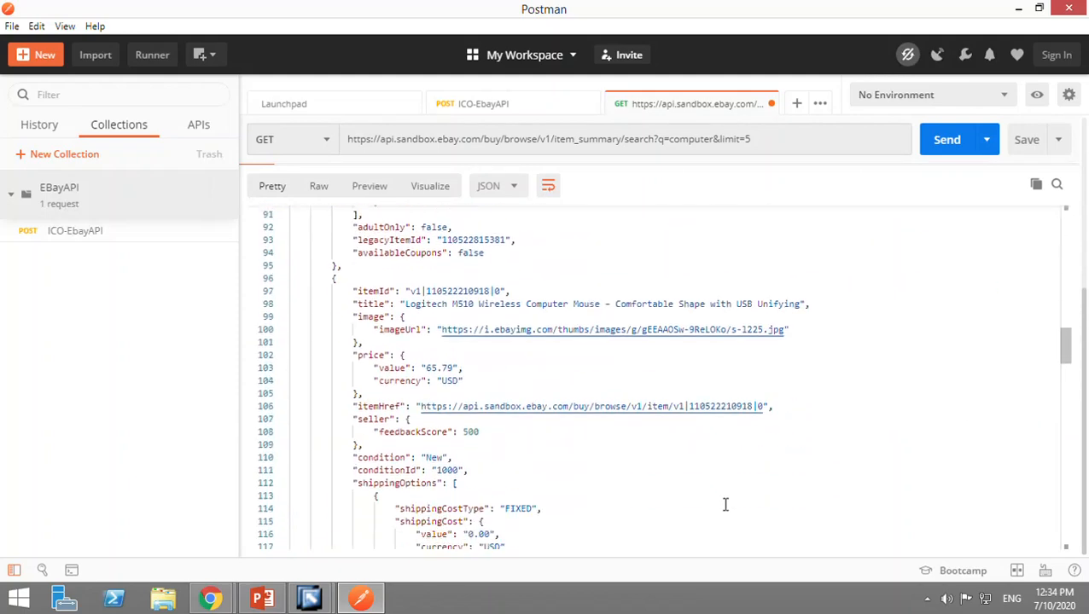
scroll(725, 505, "down", 14)
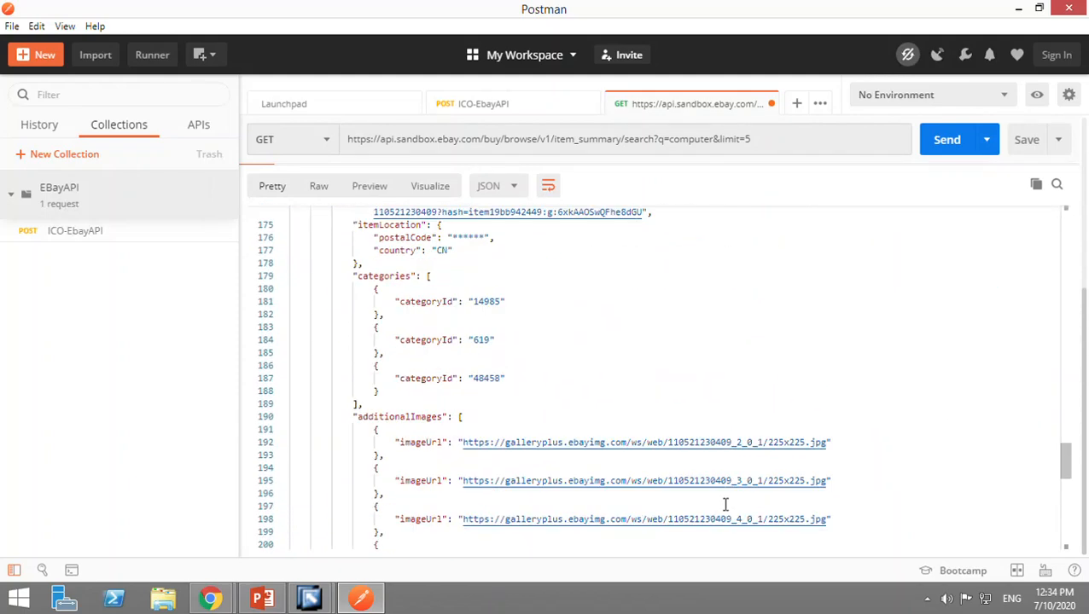
scroll(725, 505, "down", 5)
scroll(725, 505, "down", 5)
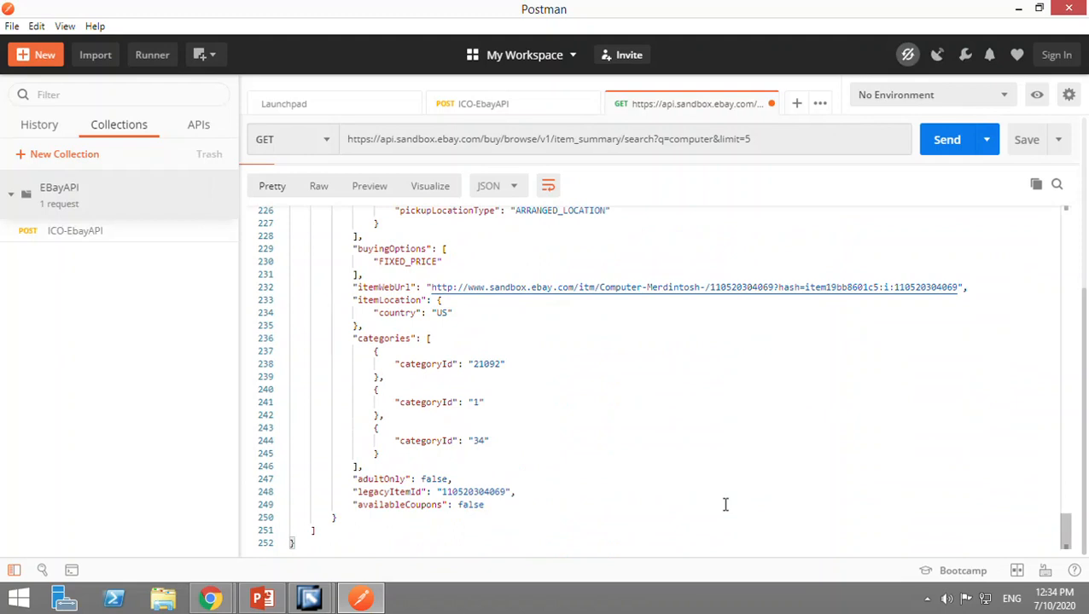
scroll(725, 505, "up", 3)
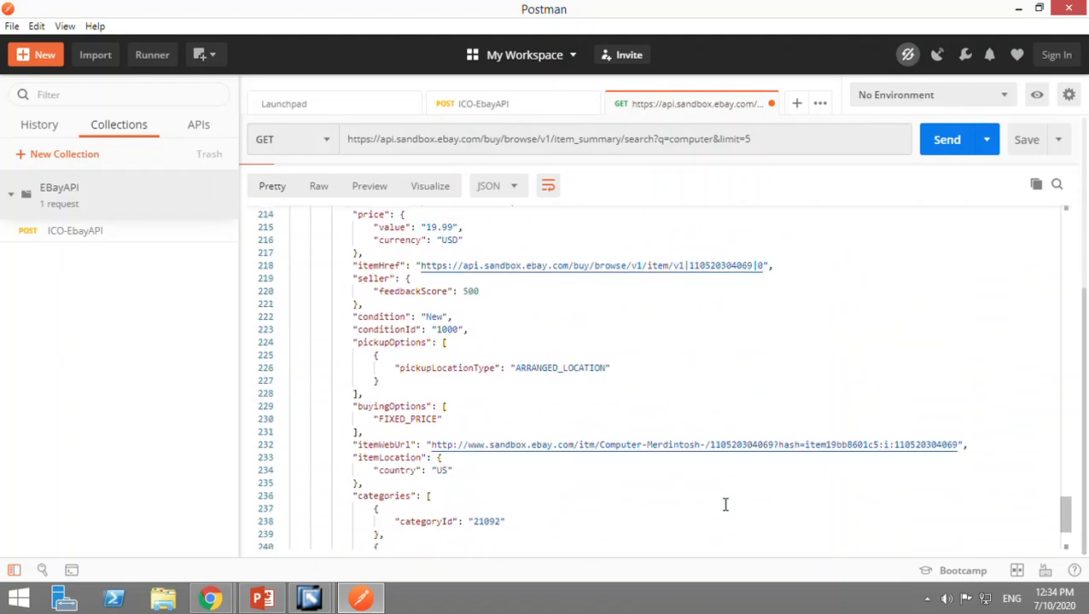
scroll(725, 505, "down", 3)
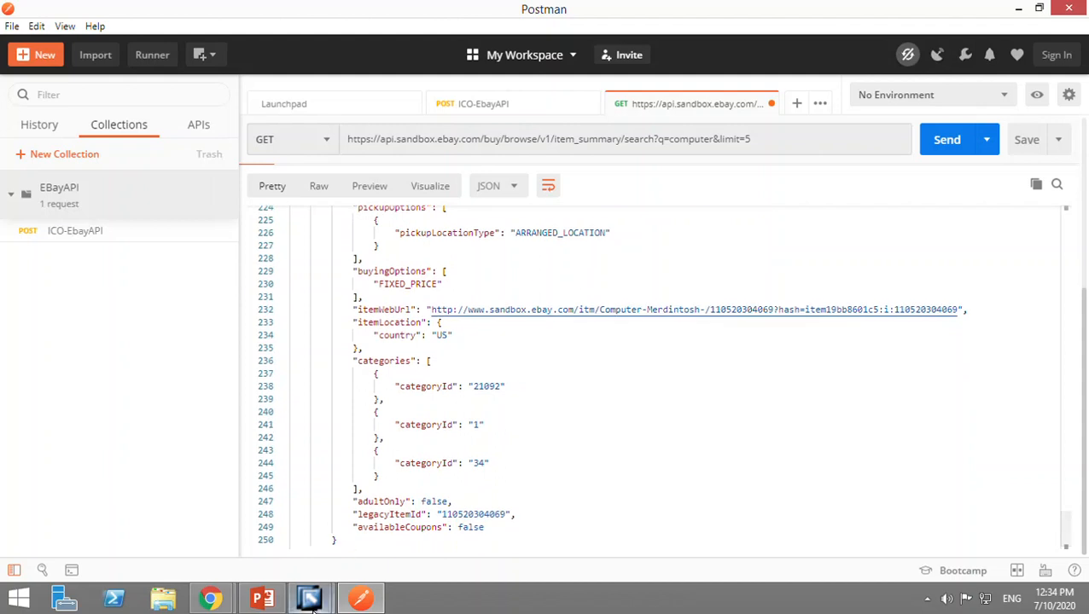
mouse_move(309, 598)
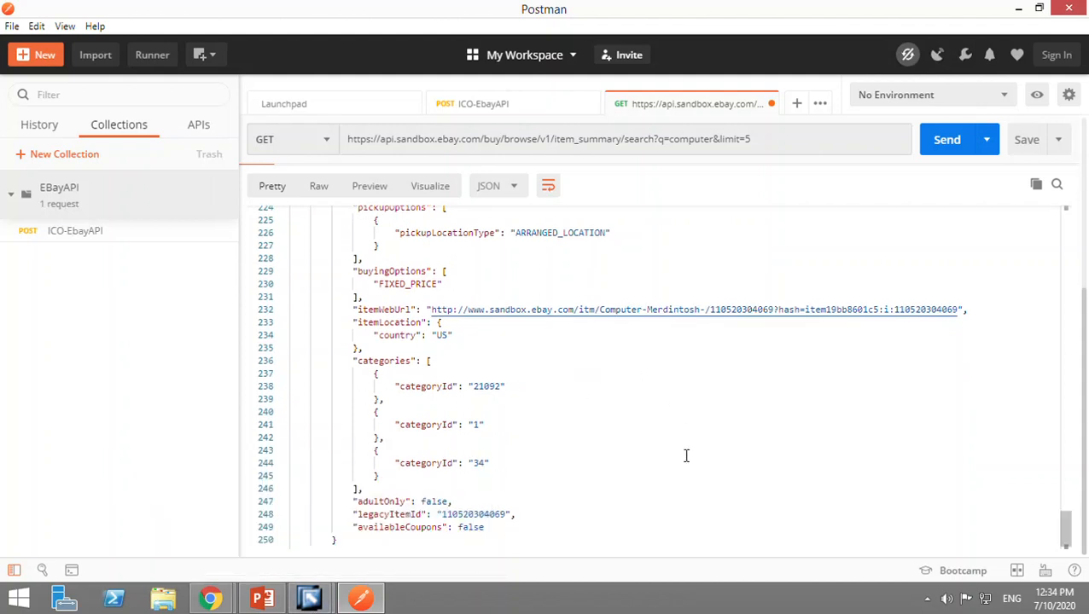
scroll(685, 456, "down", 1)
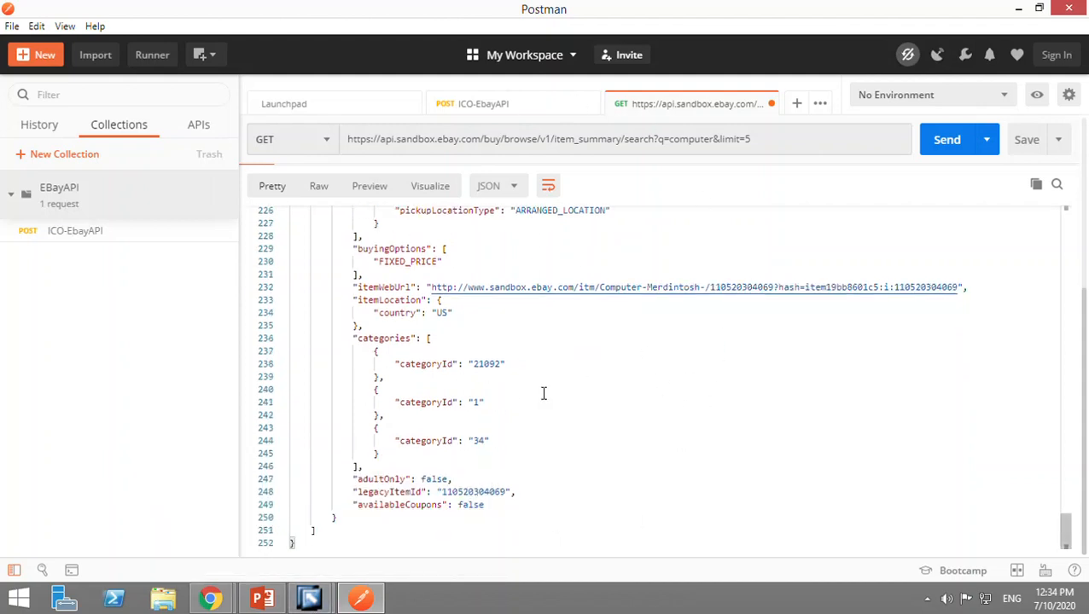
scroll(542, 393, "up", 10)
scroll(791, 464, "up", 20)
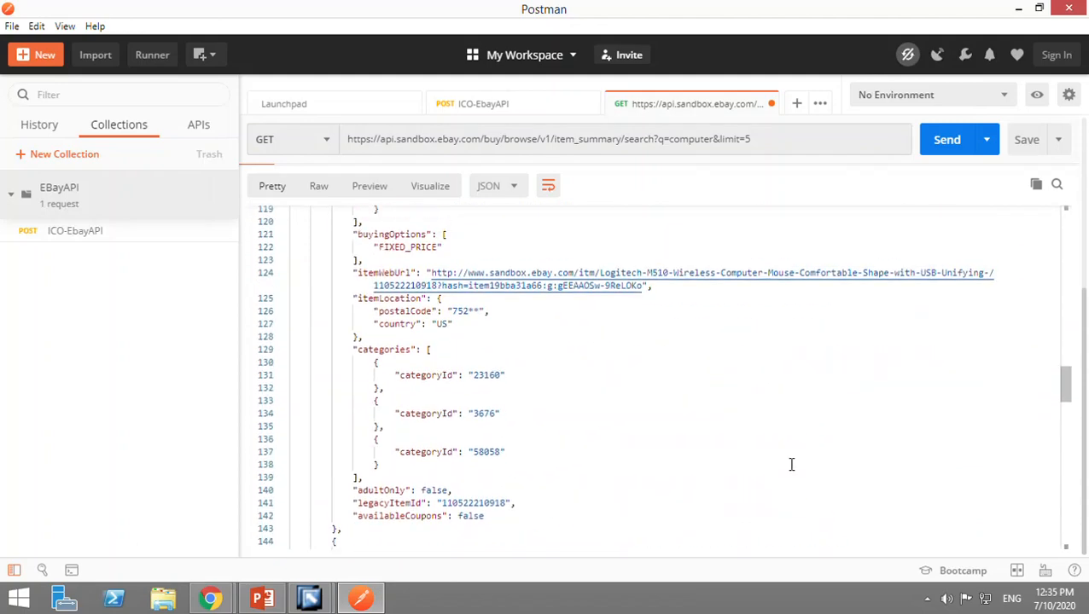
scroll(791, 465, "up", 12)
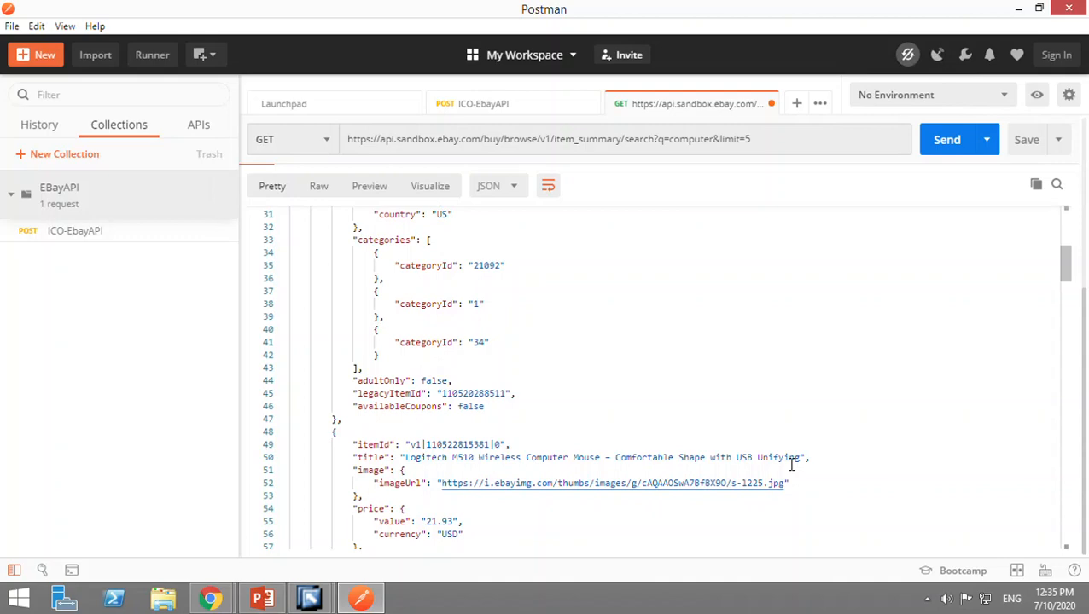
scroll(790, 464, "up", 7)
scroll(807, 372, "up", 3)
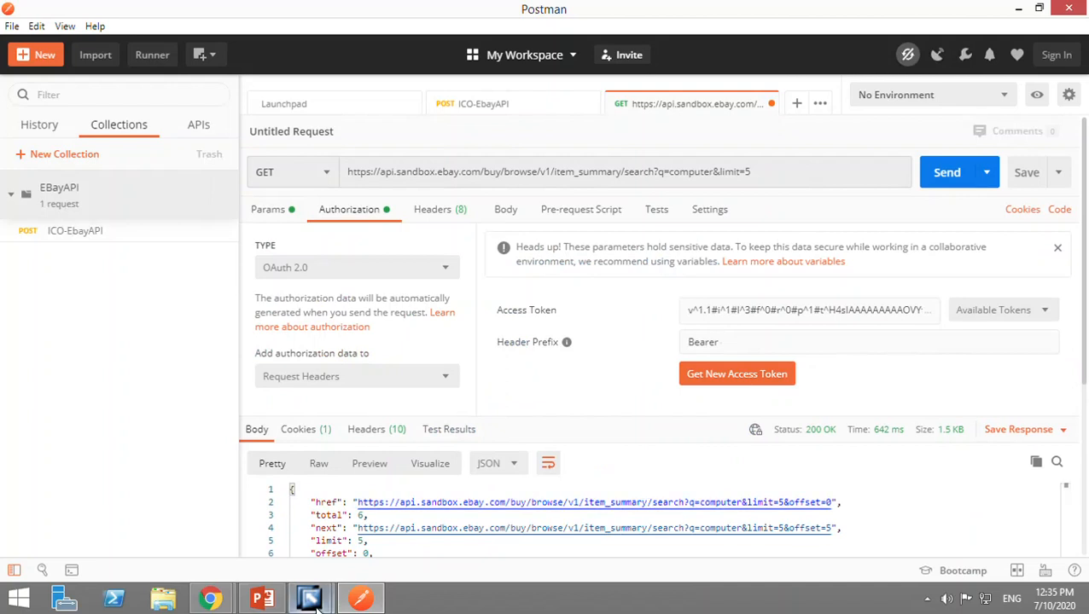
Switch to the Integration Builder and activate the REST2REST folder's standard change list.
left_click(284, 535)
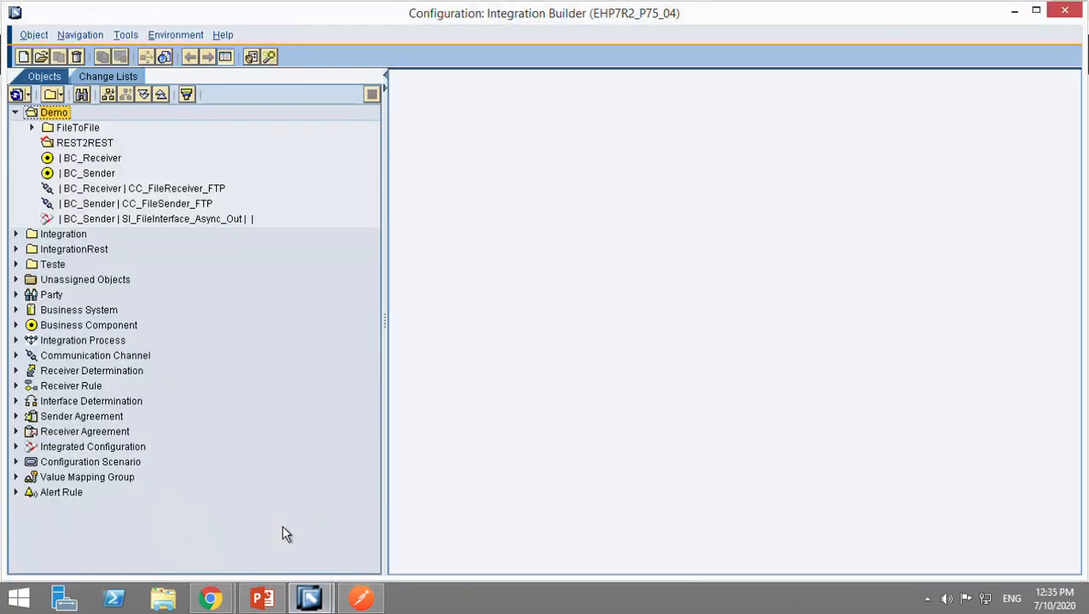
double_click(83, 145)
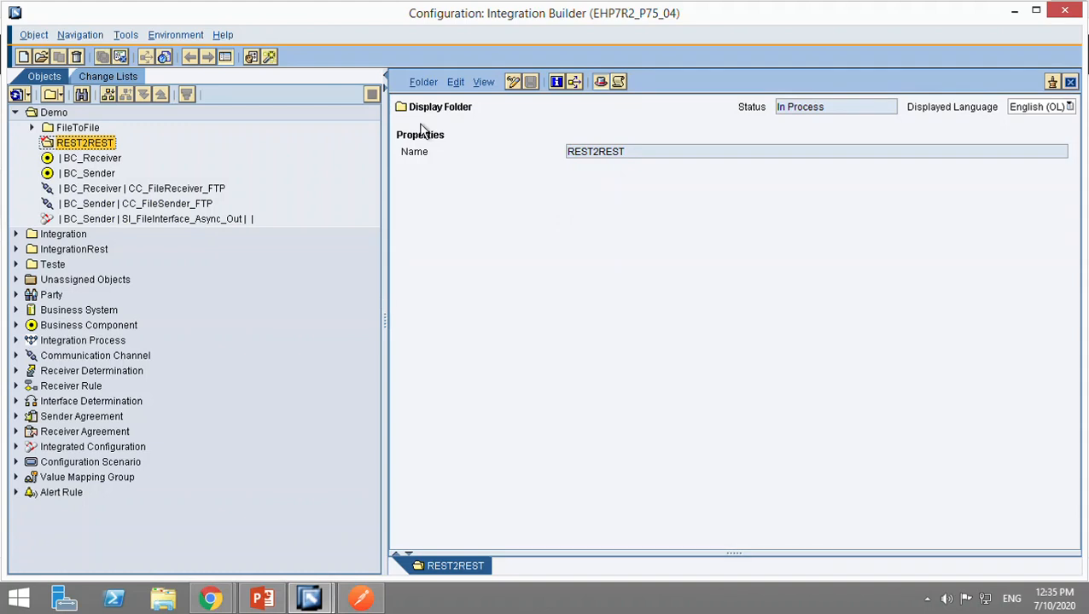
left_click(423, 82)
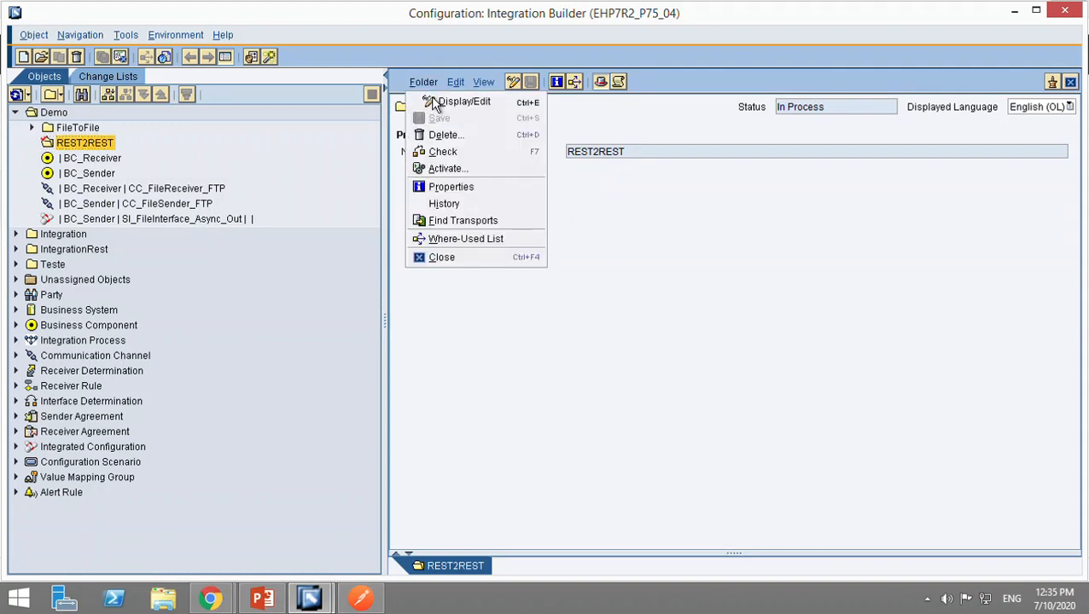
left_click(449, 169)
left_click(394, 461)
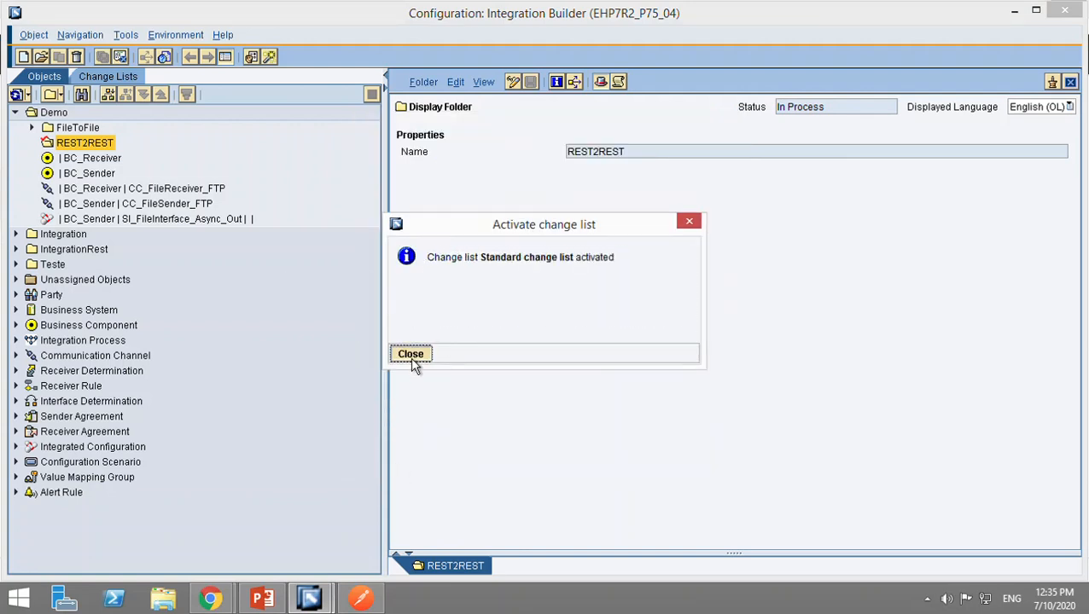
left_click(410, 353)
Copy the sender communication channel name from the PowerPoint object list and start creating an object in the Integration Builder's REST2REST folder.
left_click(265, 599)
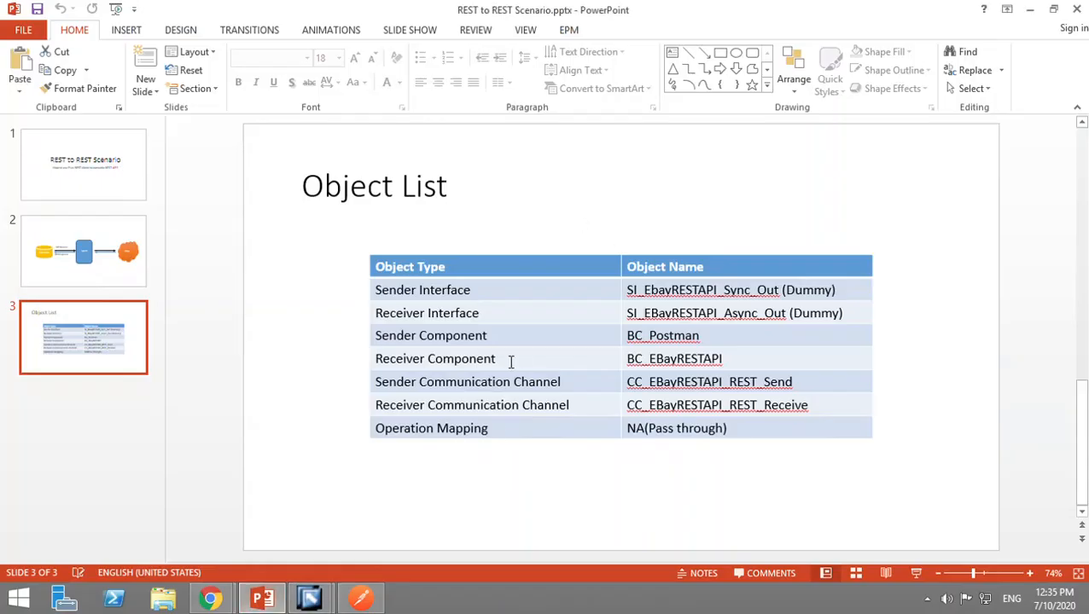
left_click(490, 505)
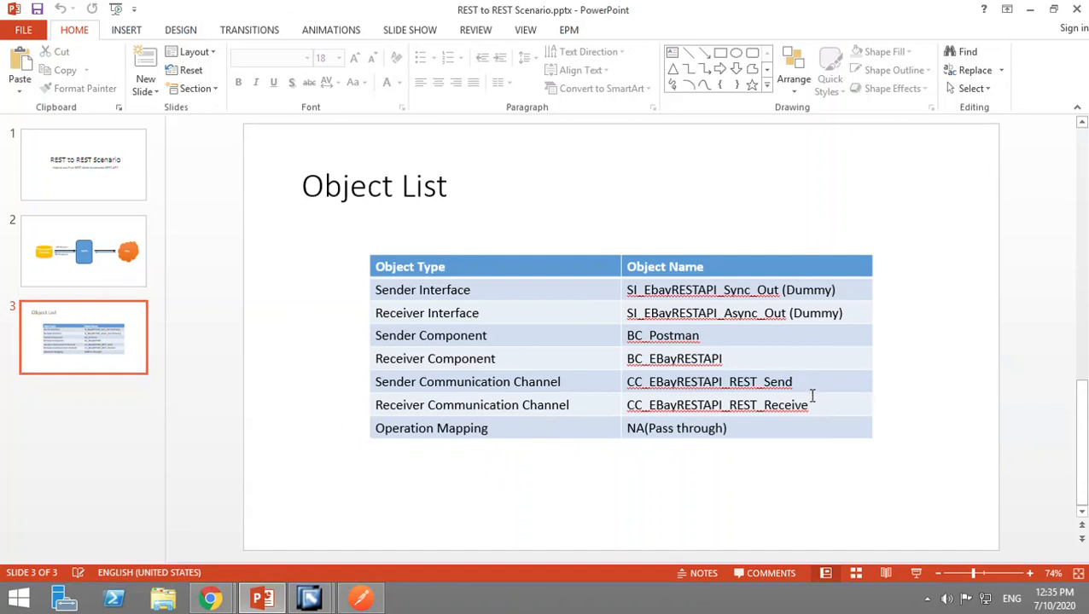
left_click_drag(812, 388, 663, 380)
key("ctrl+c")
key("alt+Tab")
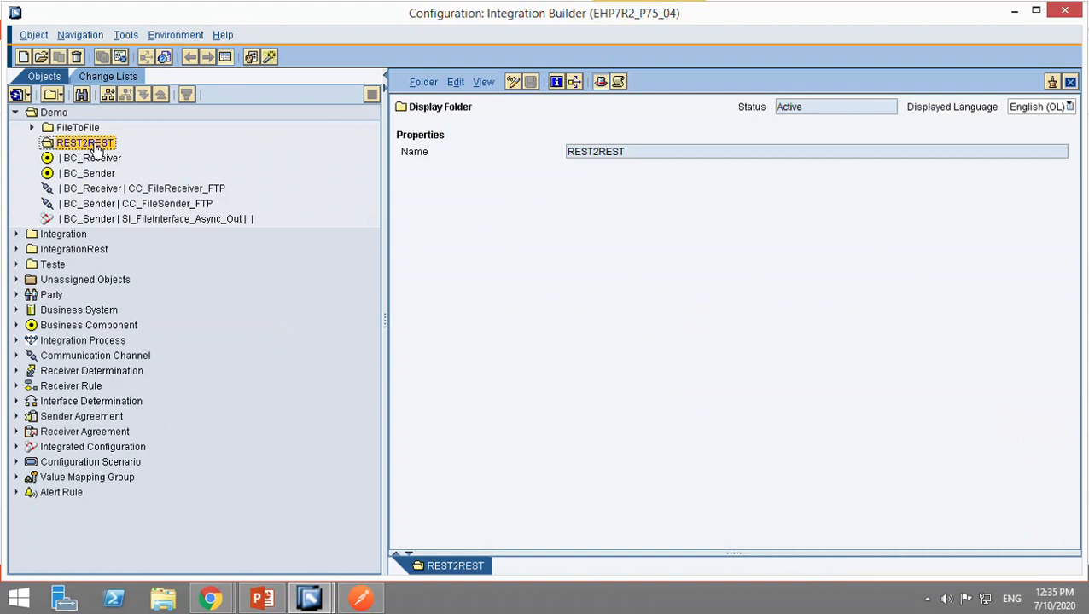
key("ctrl+n")
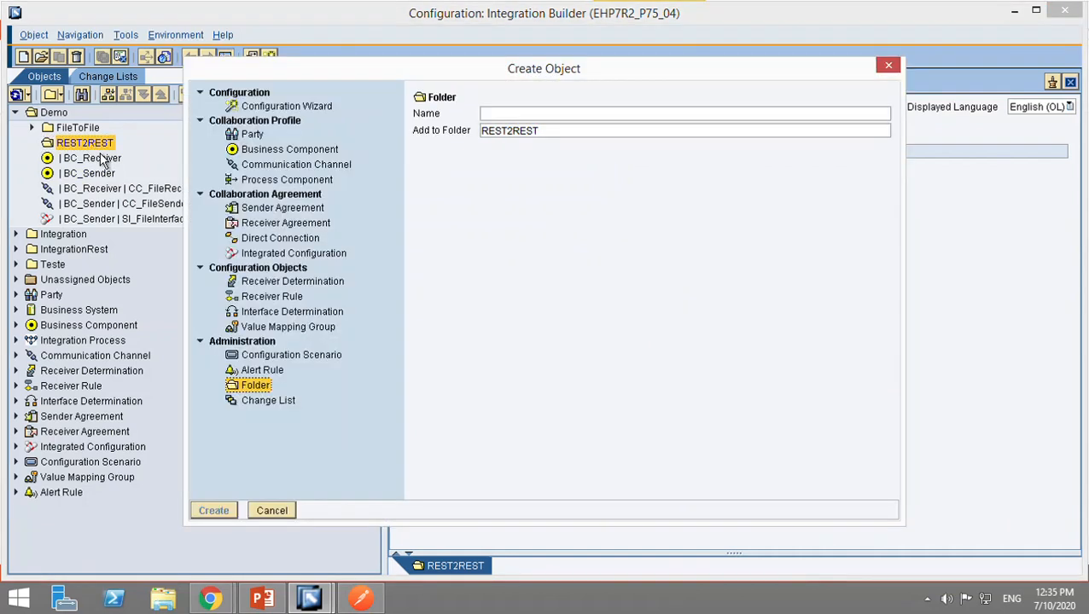
left_click(312, 169)
key("ctrl+v")
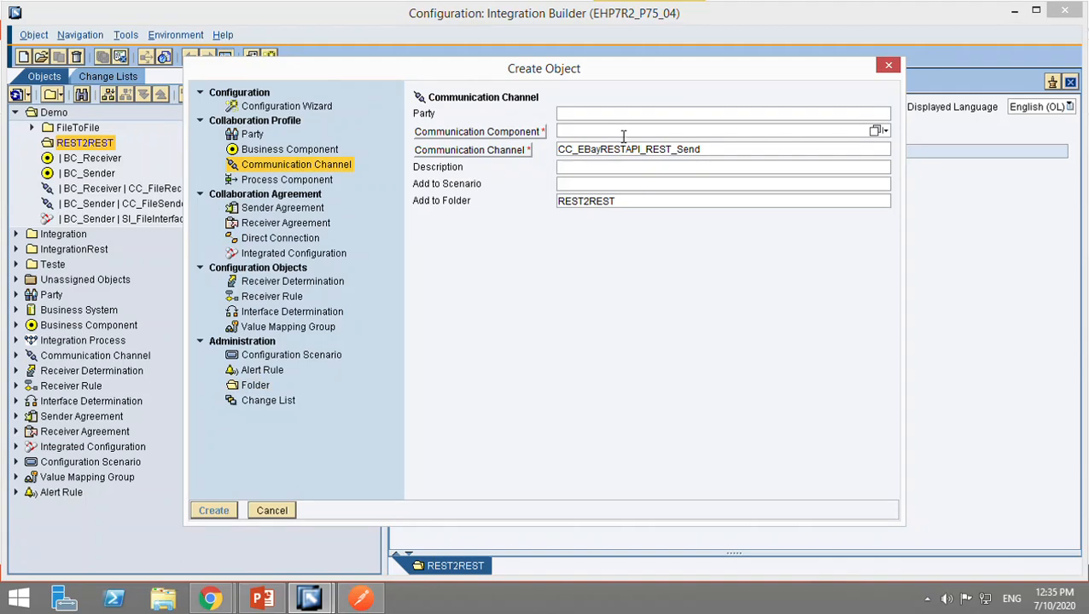
key("alt+Tab")
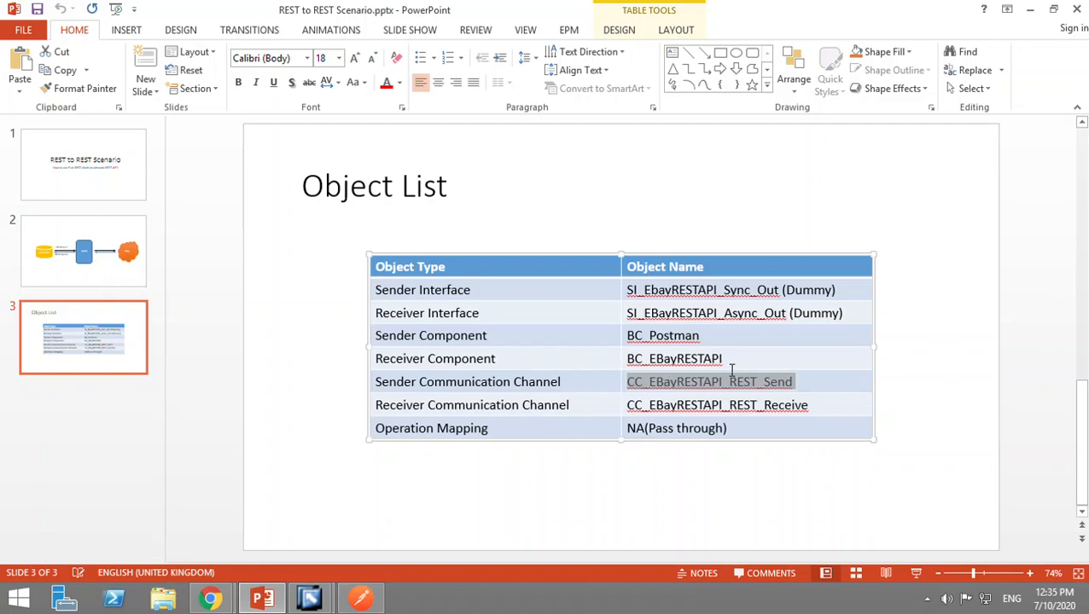
key("alt+Tab")
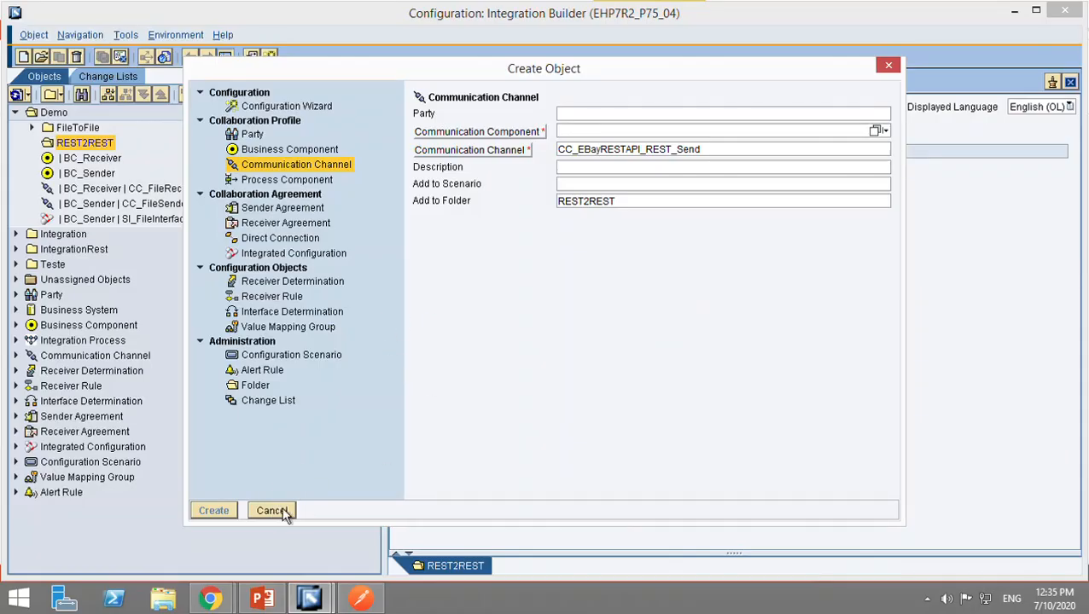
Create a business component named BC_EBayRESTAPI in the REST2REST folder, copying the receiver component name from the PowerPoint object list.
left_click(299, 154)
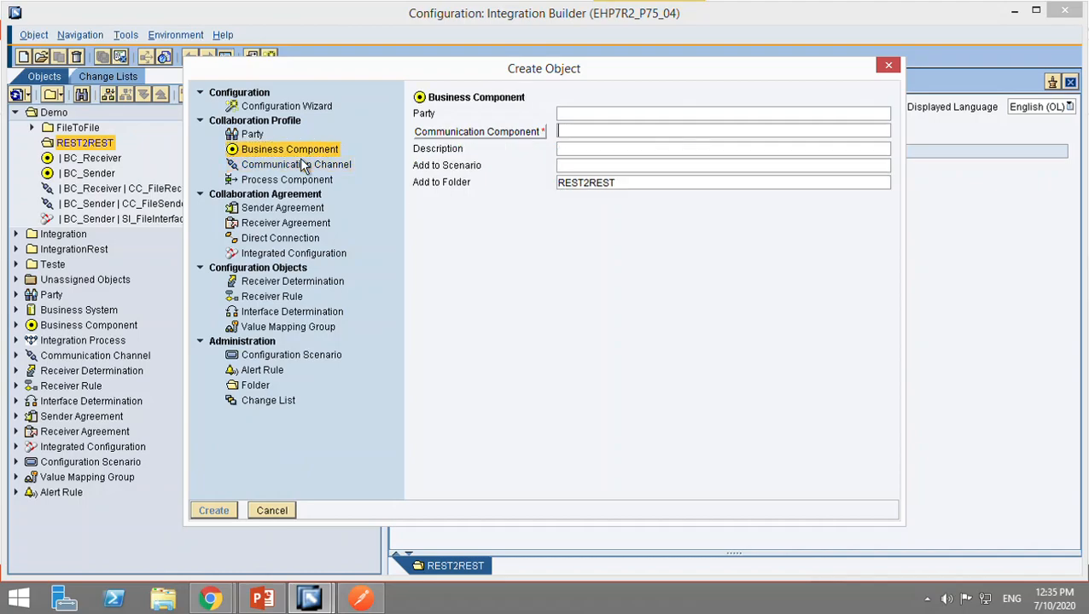
key("alt+Tab")
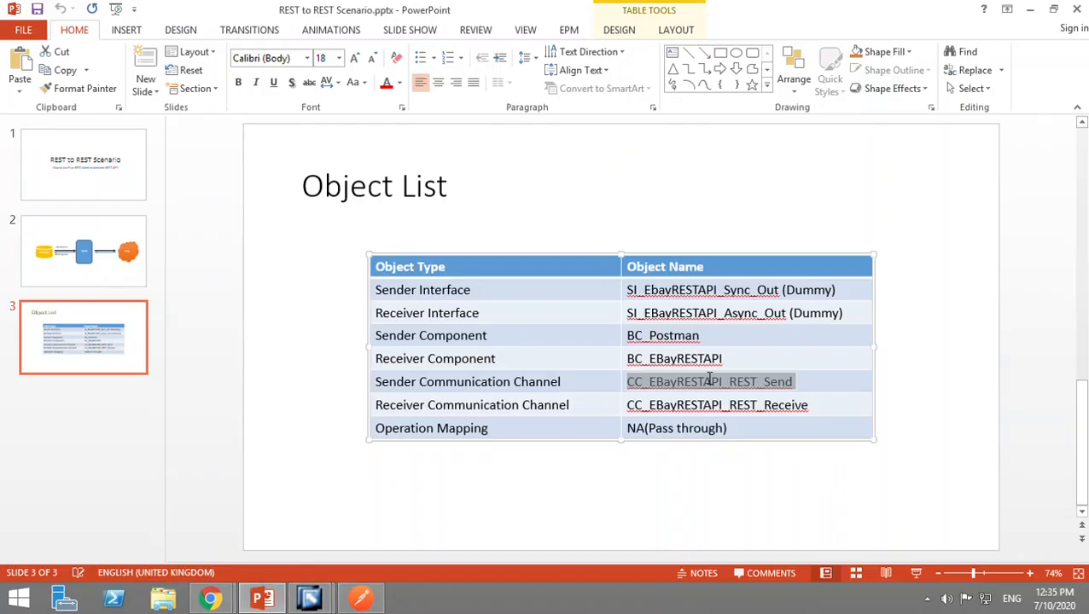
left_click(727, 361)
left_click_drag(663, 365, 635, 367)
key("ctrl+c")
key("alt+Tab")
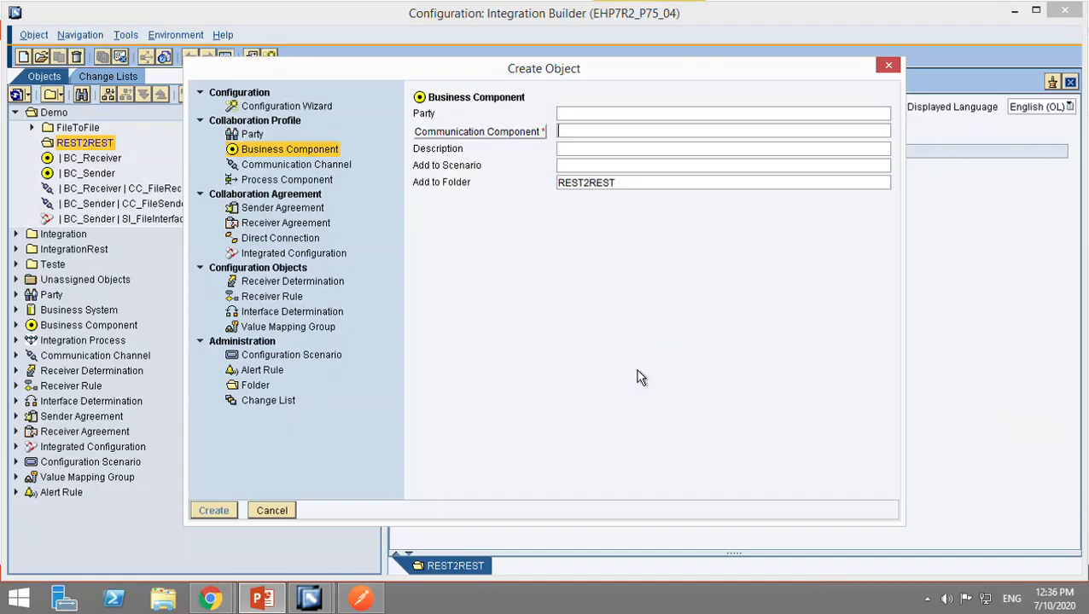
key("ctrl+v")
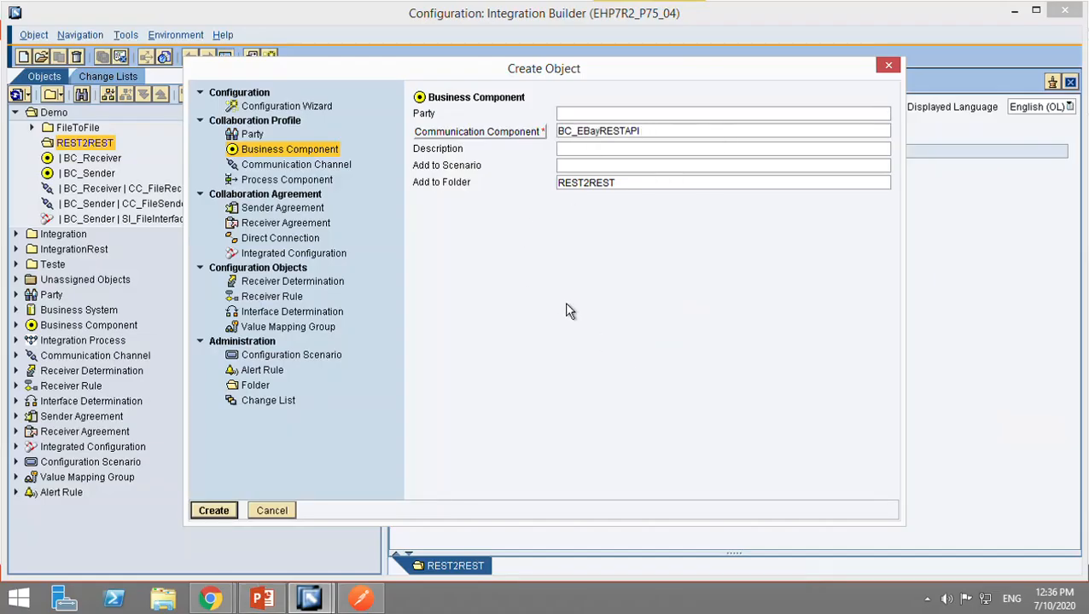
key("alt+Tab")
key("alt+Tab")
left_click(229, 516)
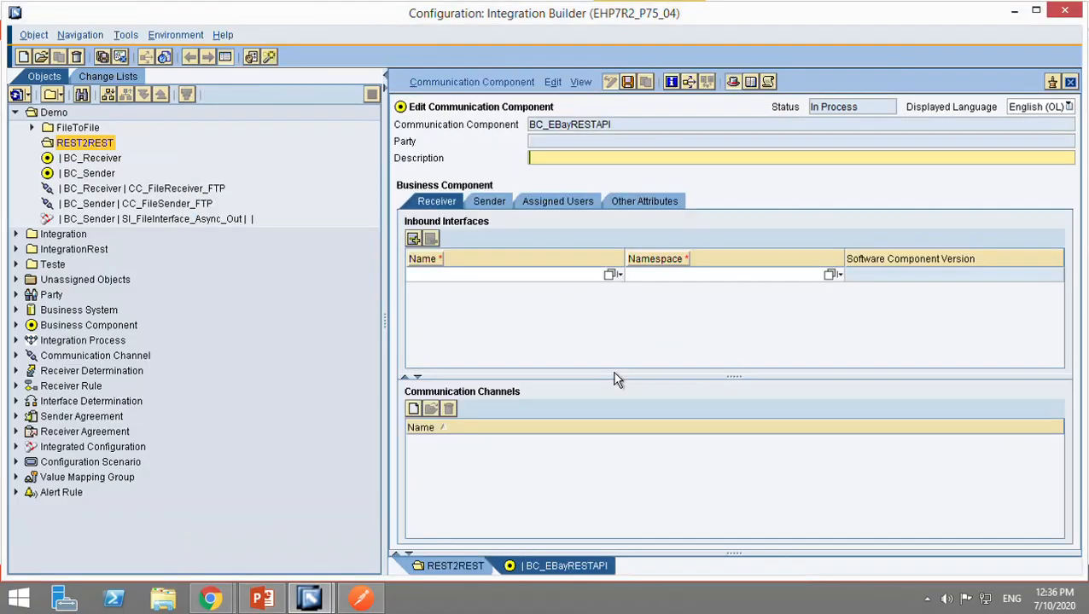
Copy the receiver interface name SI_EBayRESTAPI_Async_Out from the PowerPoint object list and enter it as BC_EBayRESTAPI's inbound interface name.
key("alt+Tab")
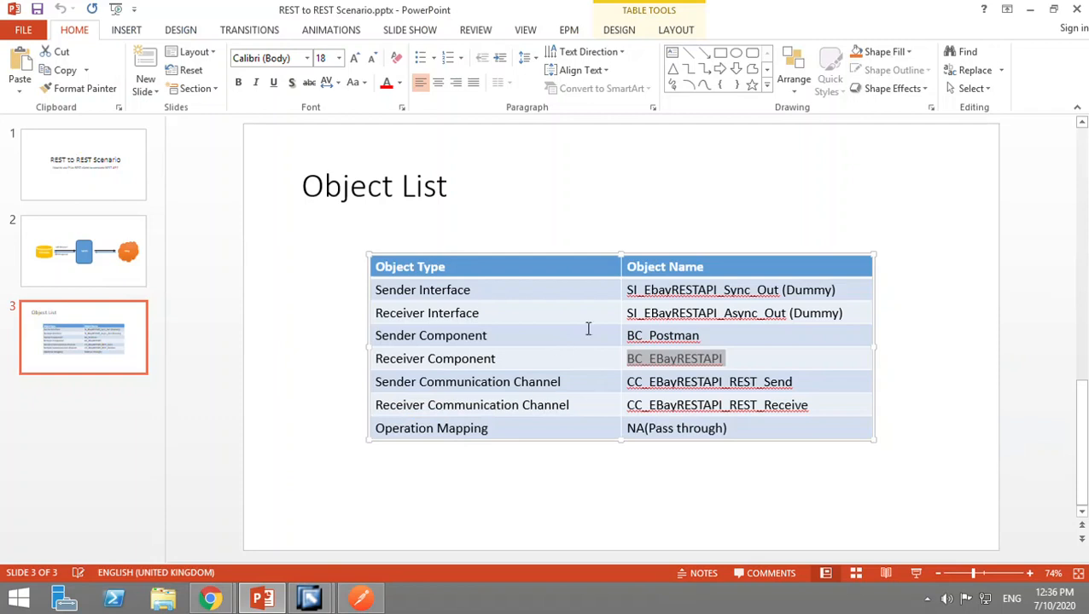
left_click(627, 315)
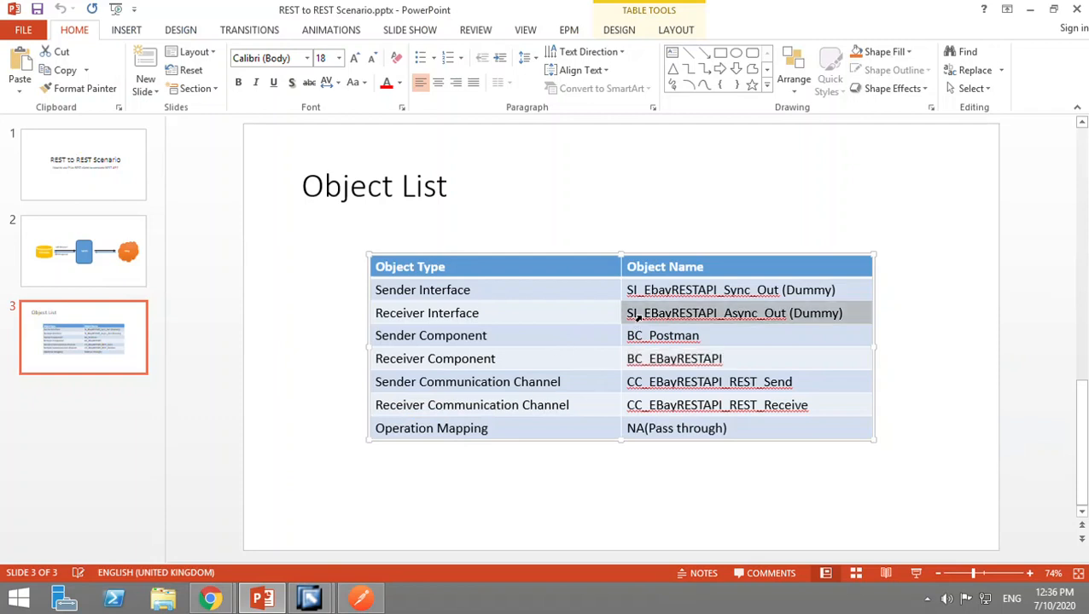
triple_click(796, 322)
left_click_drag(794, 321, 633, 315)
key("ctrl+c")
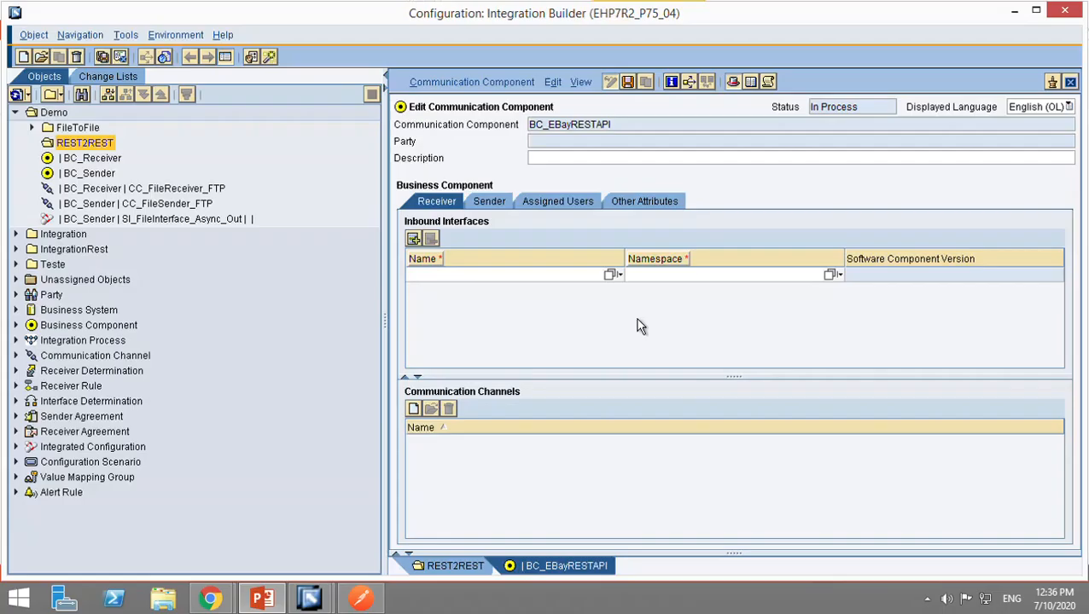
key("alt+Tab")
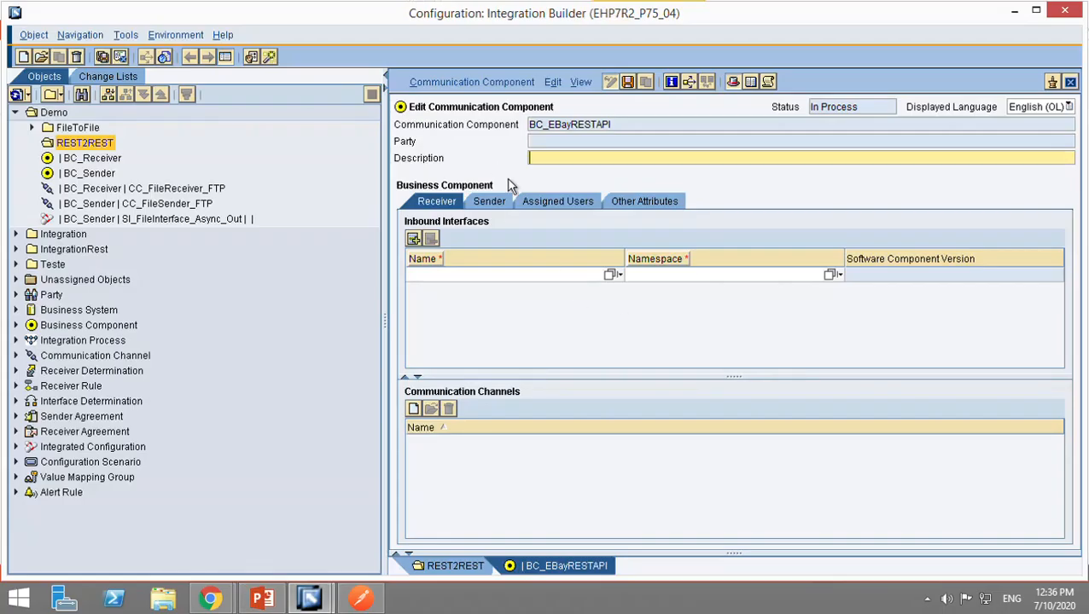
left_click(534, 276)
key("ctrl+v")
key("alt+Tab")
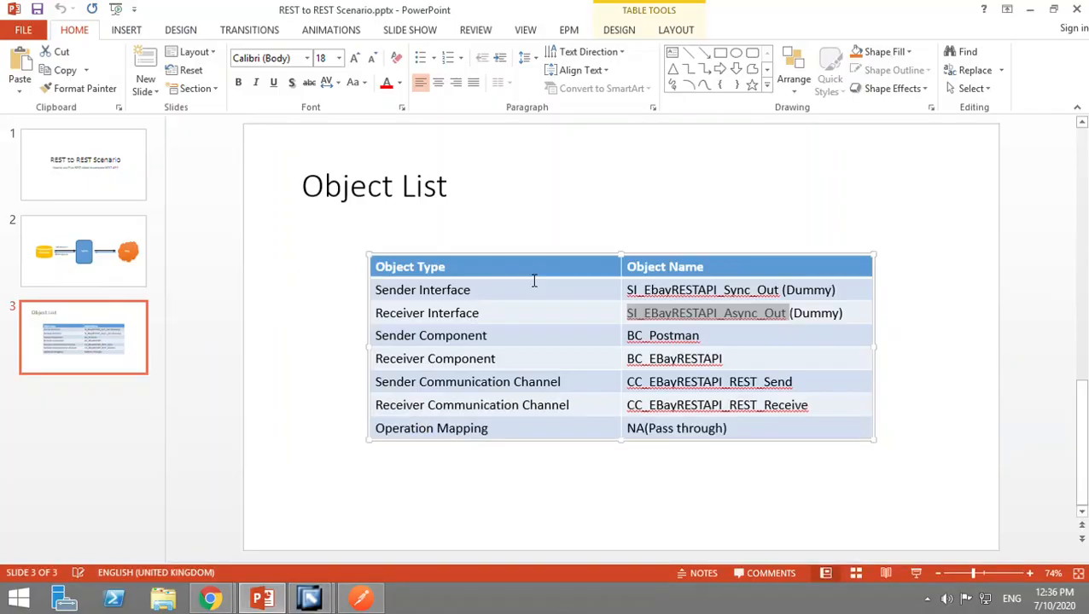
key("alt+Tab")
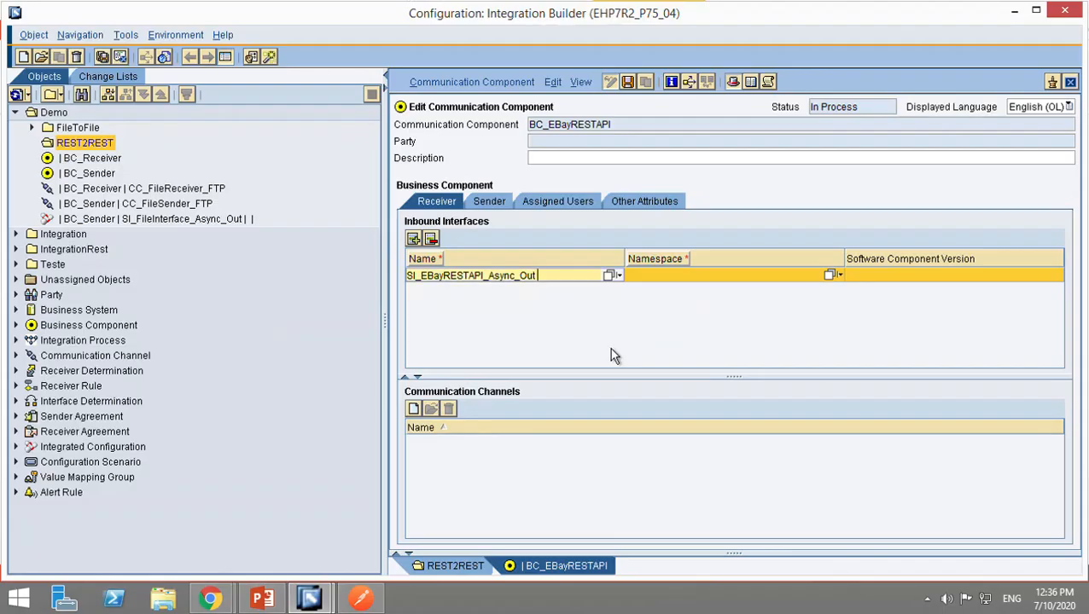
Set the inbound interface's namespace to urn:com:pi:integration:common.
left_click(726, 277)
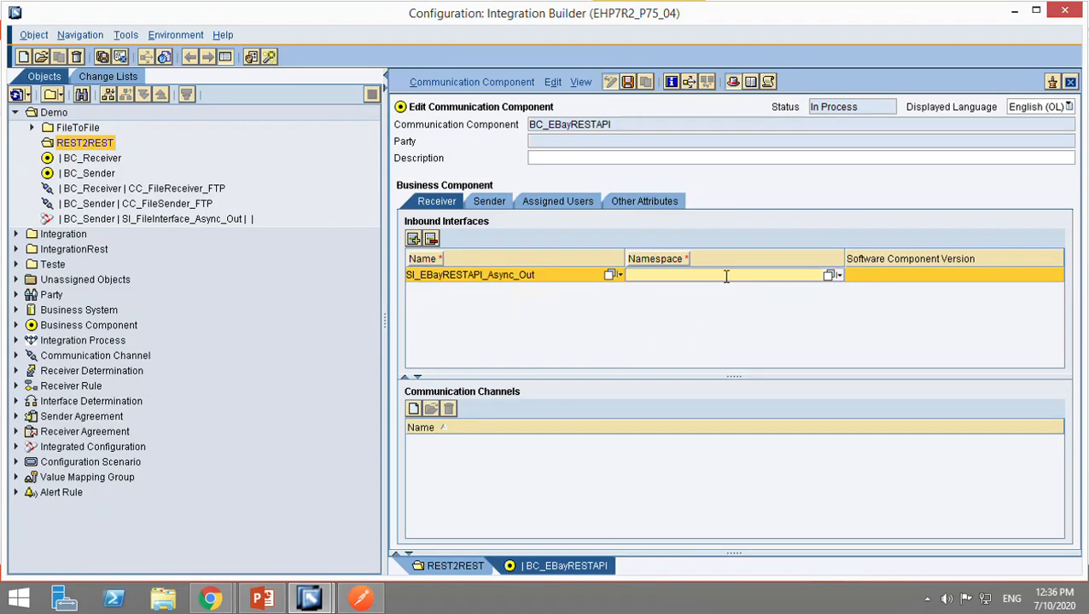
type("urn")
type(":com:pi:integration")
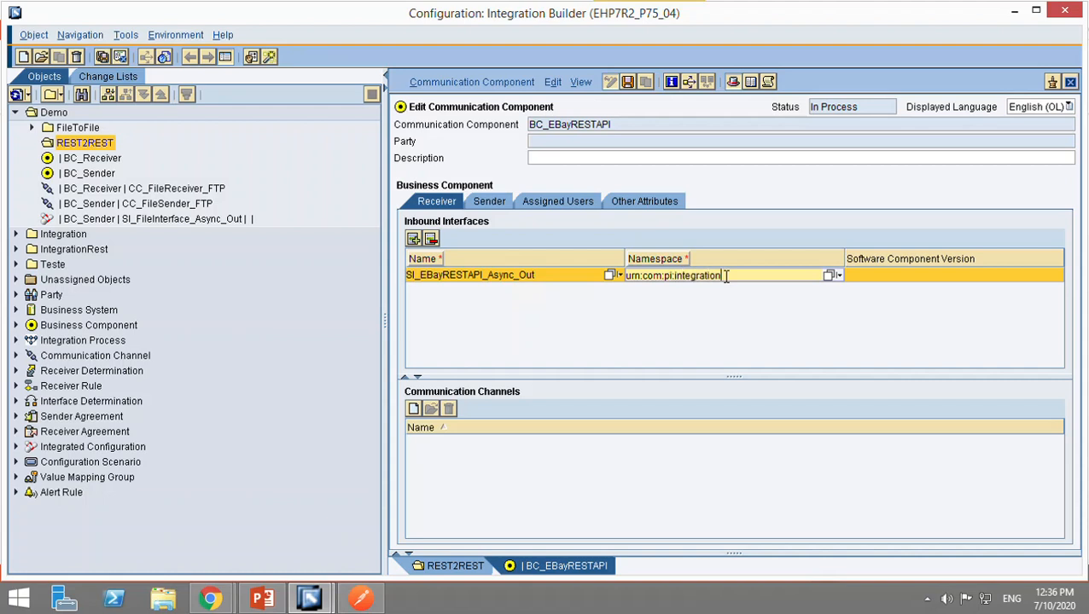
type(":cp")
type("mmon")
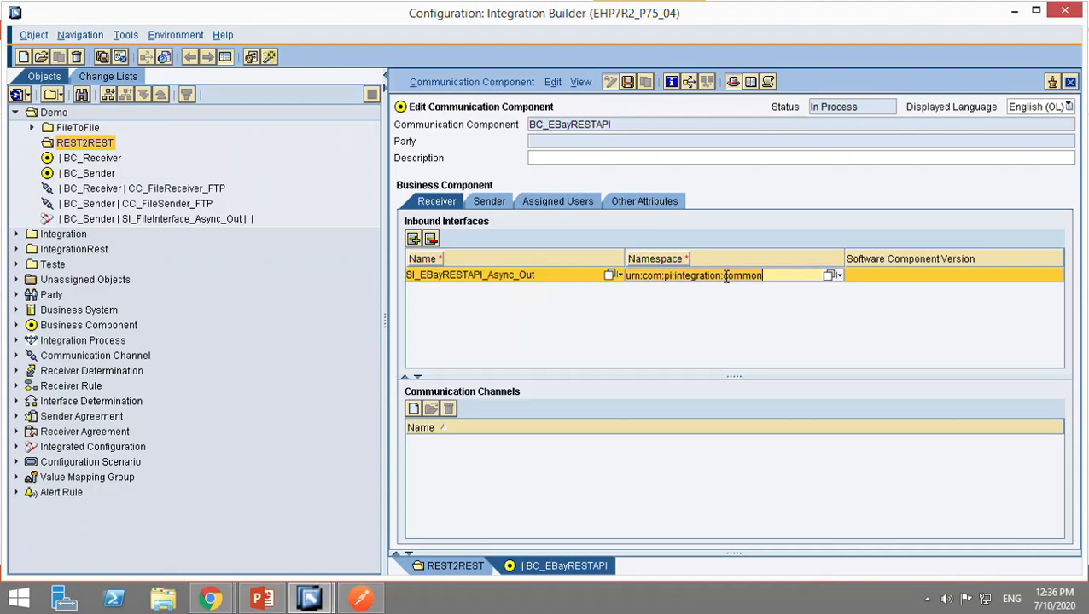
Add the copied namespace urn:com:pi:integration:common on a new line below NA(Pass through) in the PowerPoint object list.
key("alt+Tab")
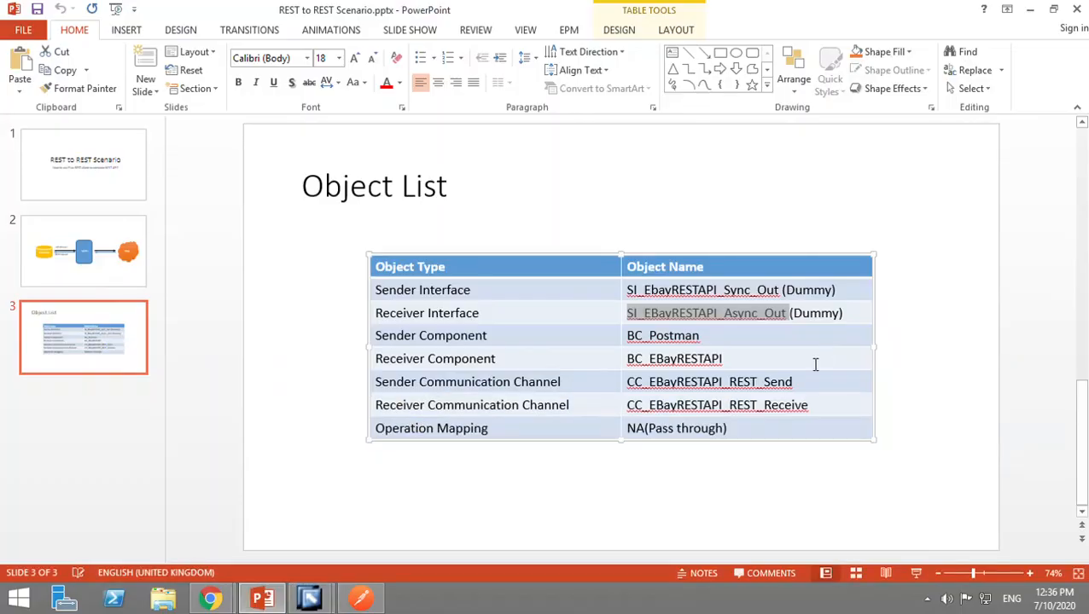
left_click(872, 436)
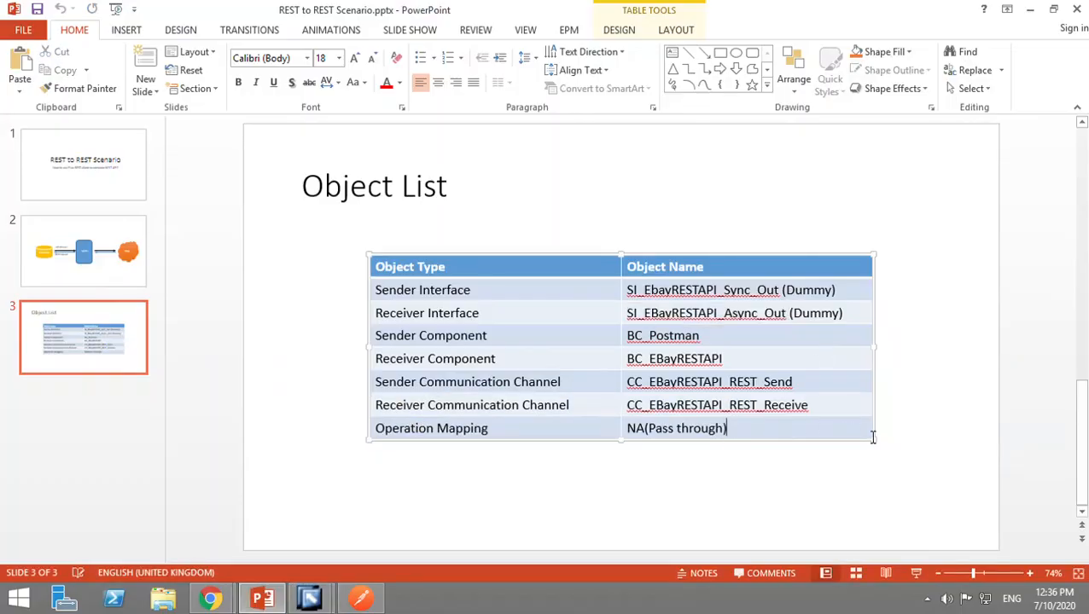
key("Return")
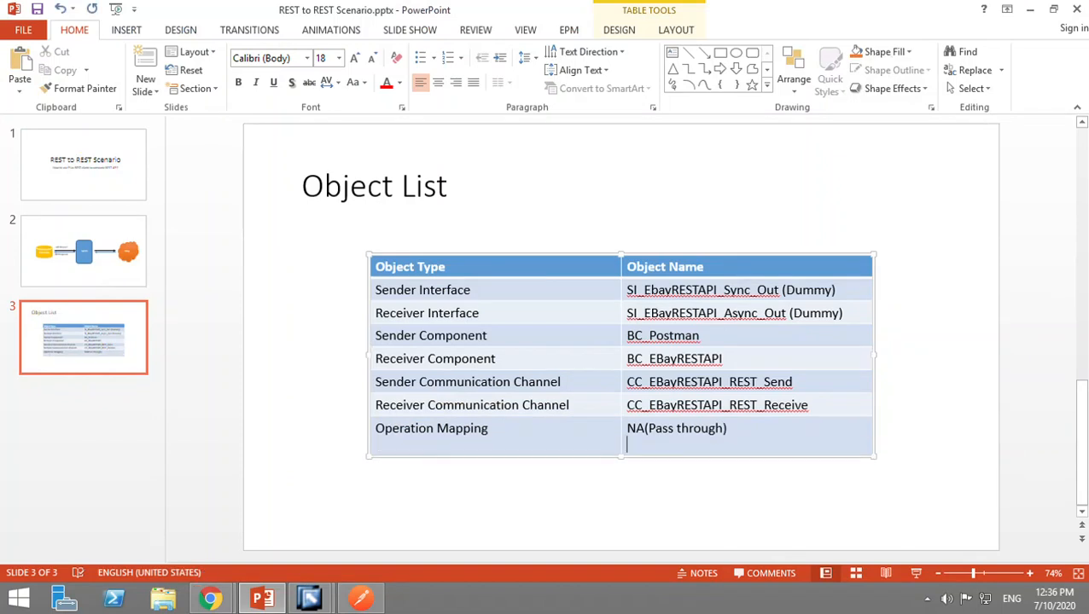
key("ctrl+v")
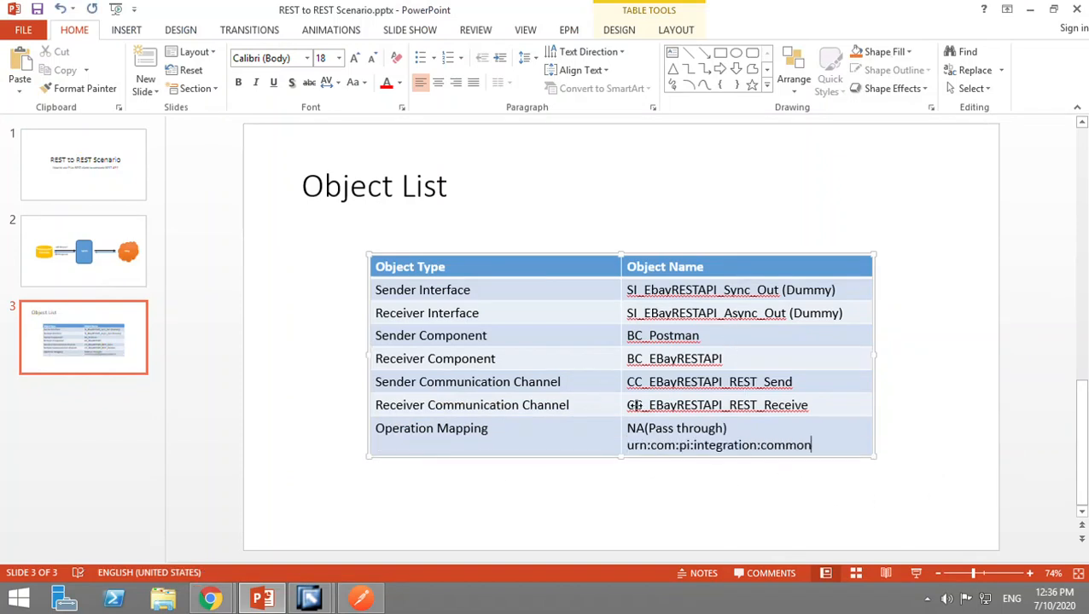
Save the BC_EBayRESTAPI component in the Integration Builder and activate its standard change list.
key("alt+Tab")
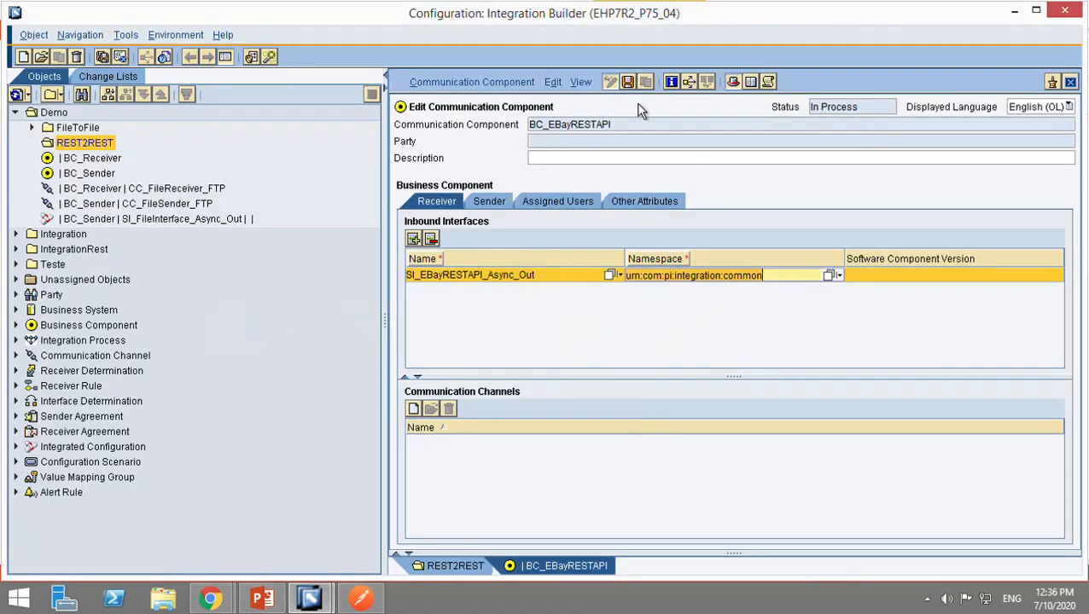
left_click(627, 81)
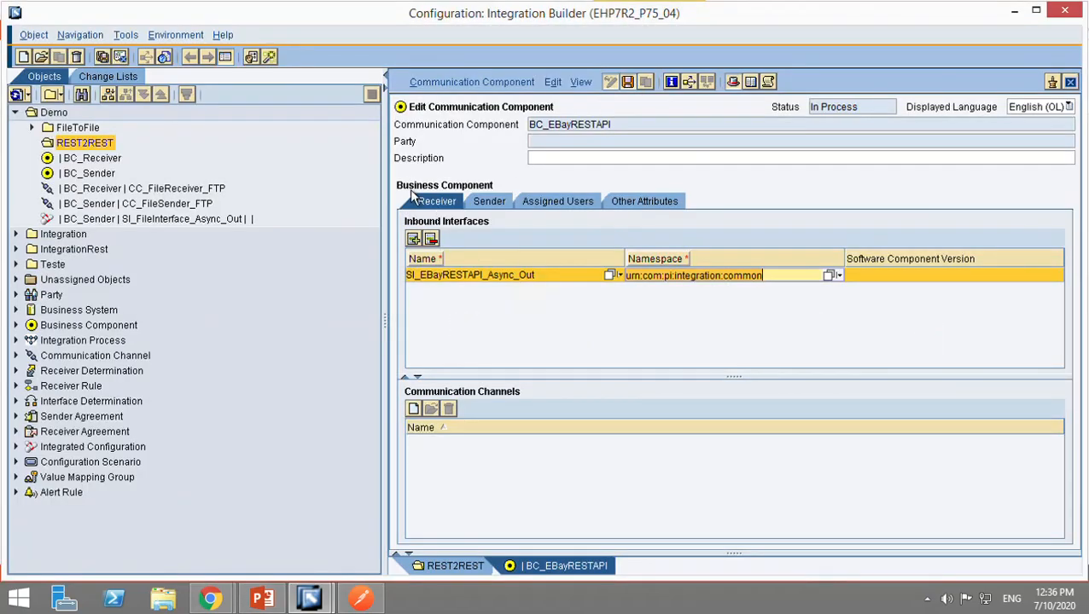
left_click(456, 85)
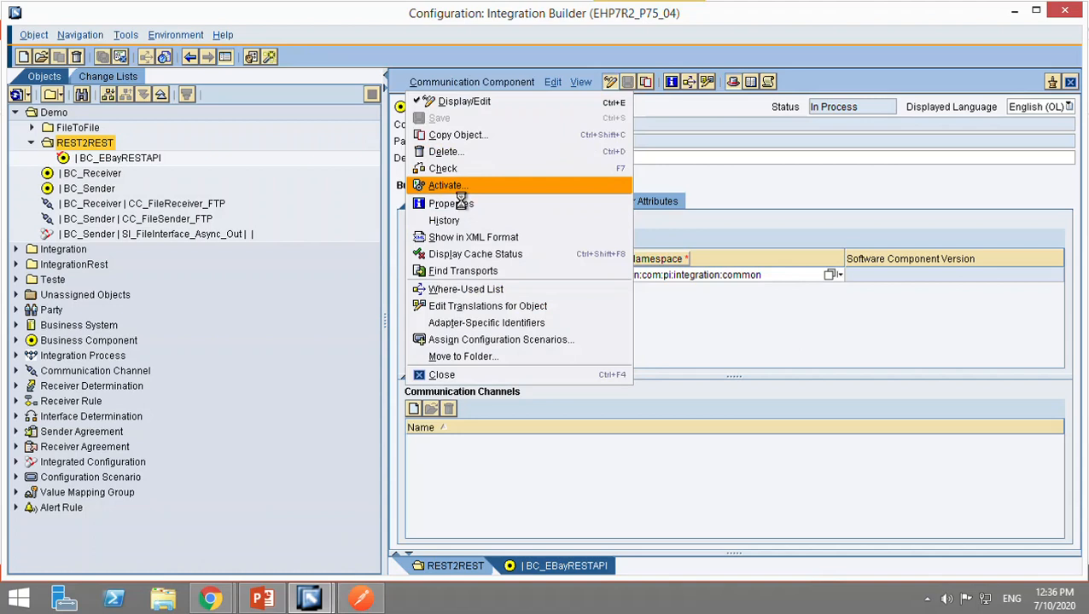
left_click(386, 461)
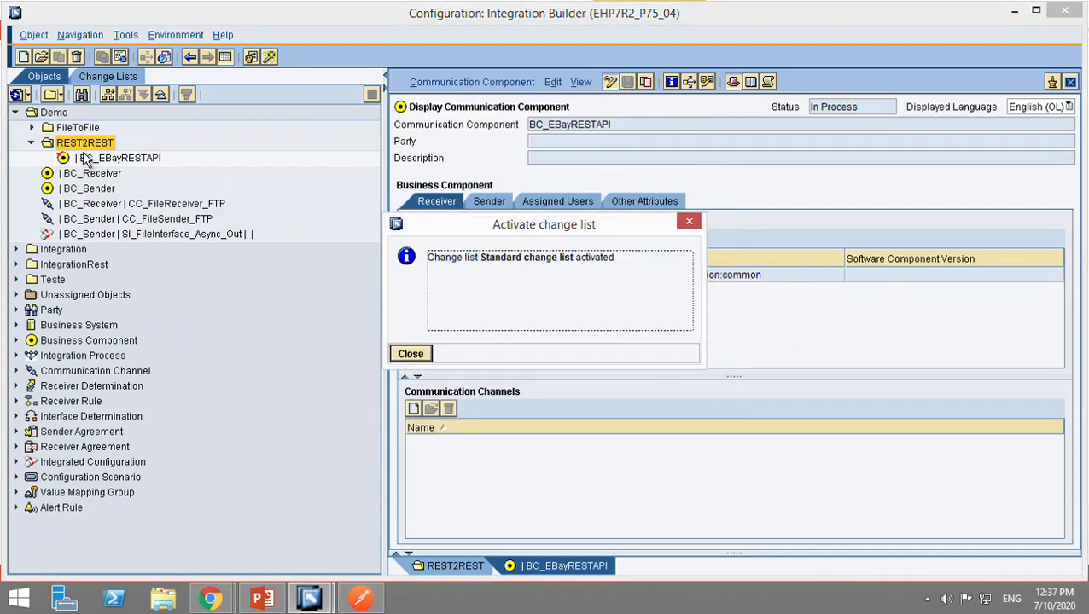
left_click(416, 361)
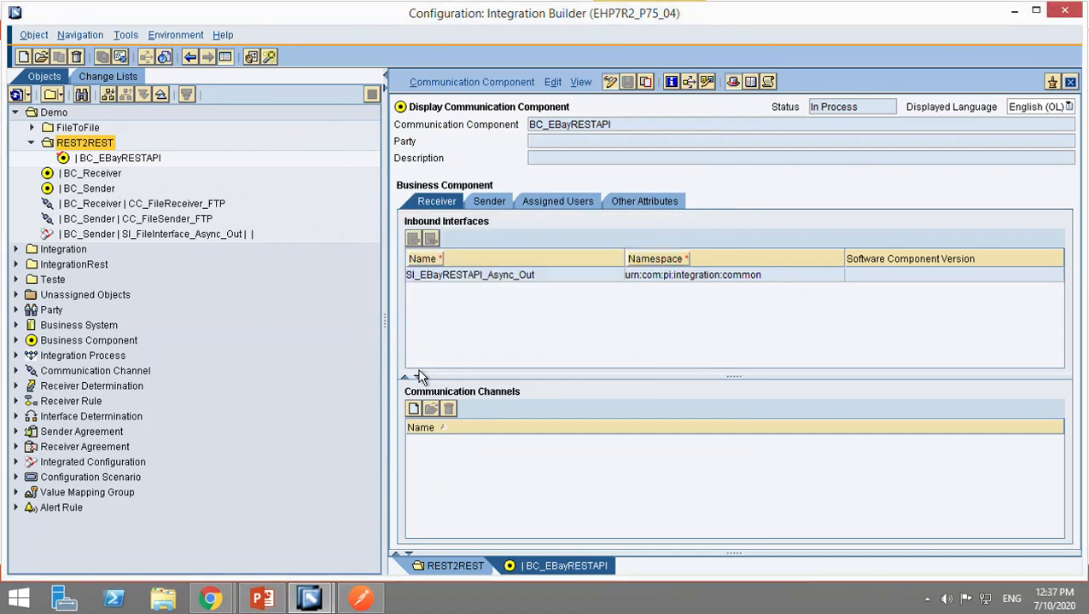
Create a business component named BC_Postman in the REST2REST folder, copying the sender component name from the PowerPoint object list.
right_click(93, 145)
left_click(99, 157)
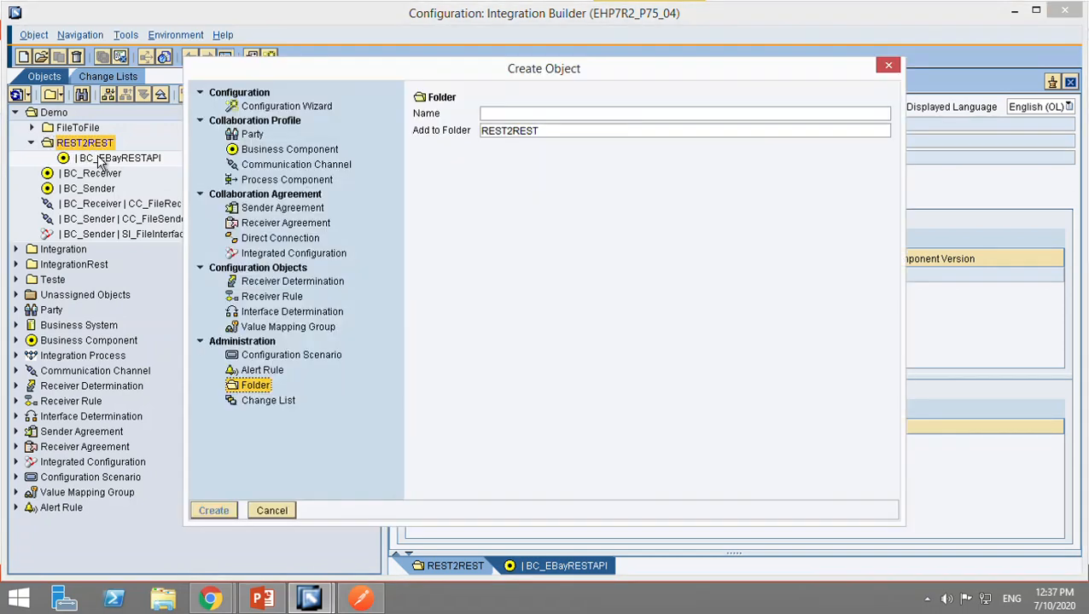
left_click(313, 157)
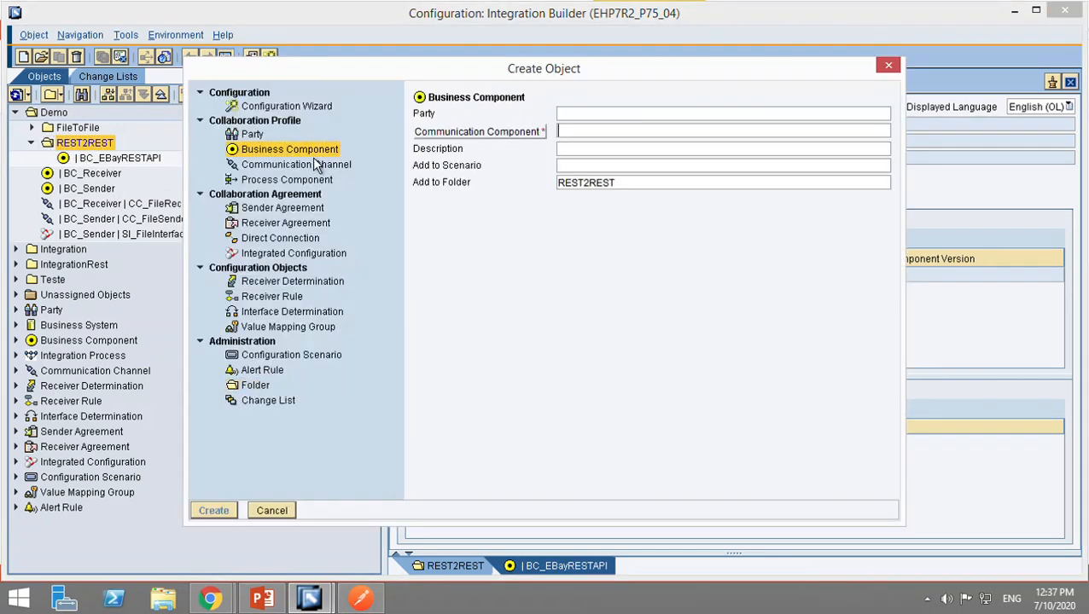
key("alt+Tab")
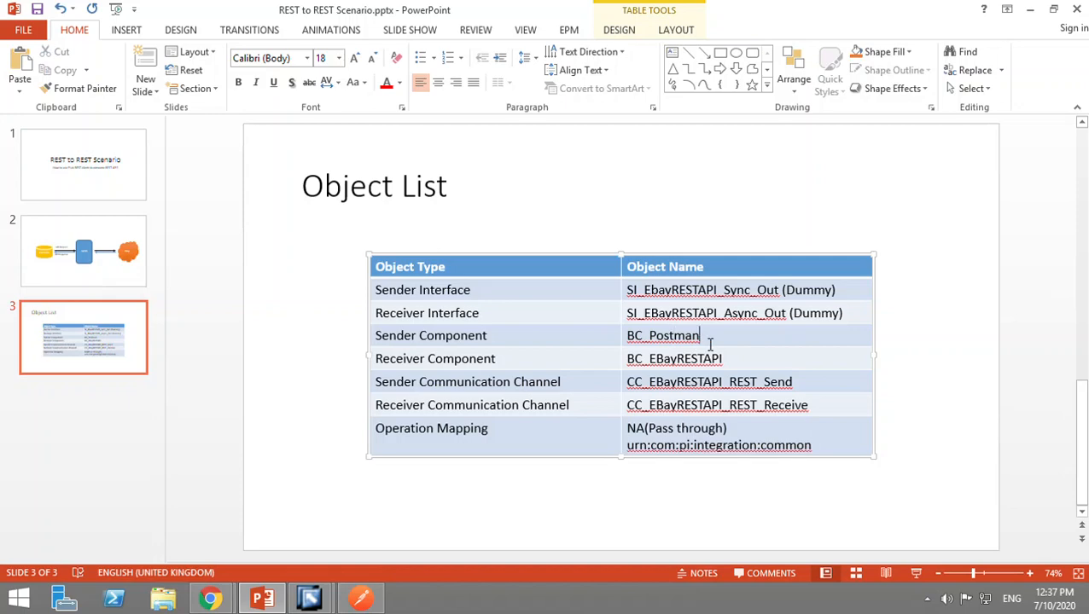
double_click(642, 341)
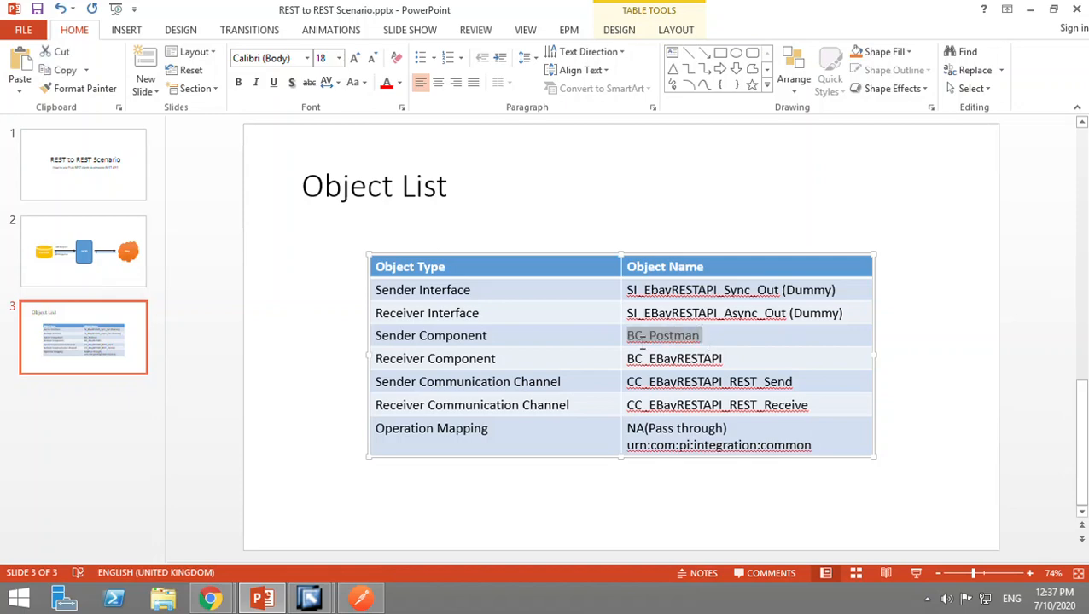
key("ctrl+c")
key("alt+Tab")
key("ctrl+v")
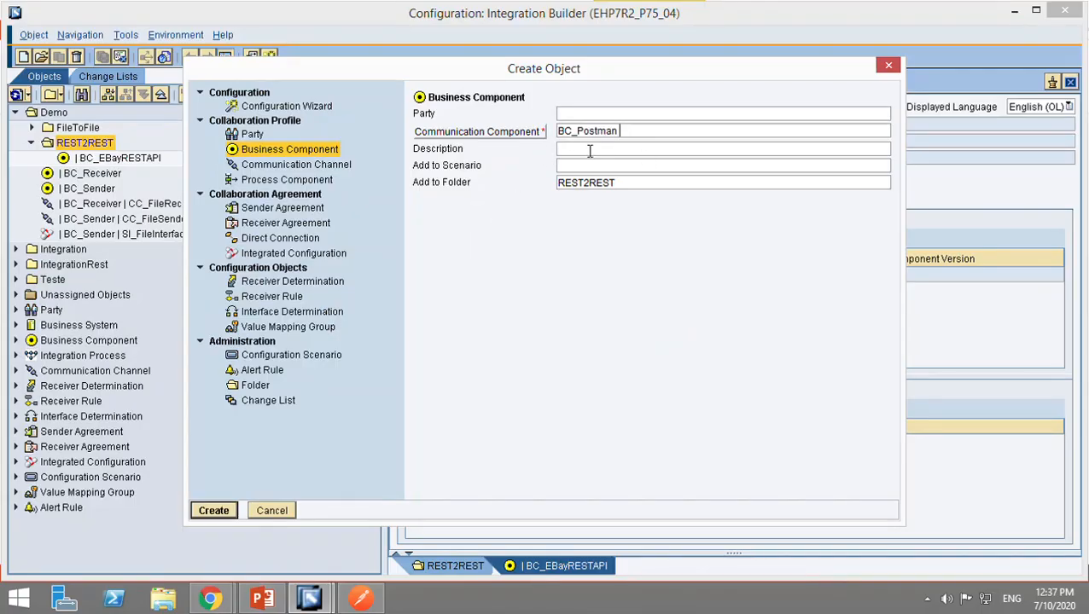
left_click(229, 516)
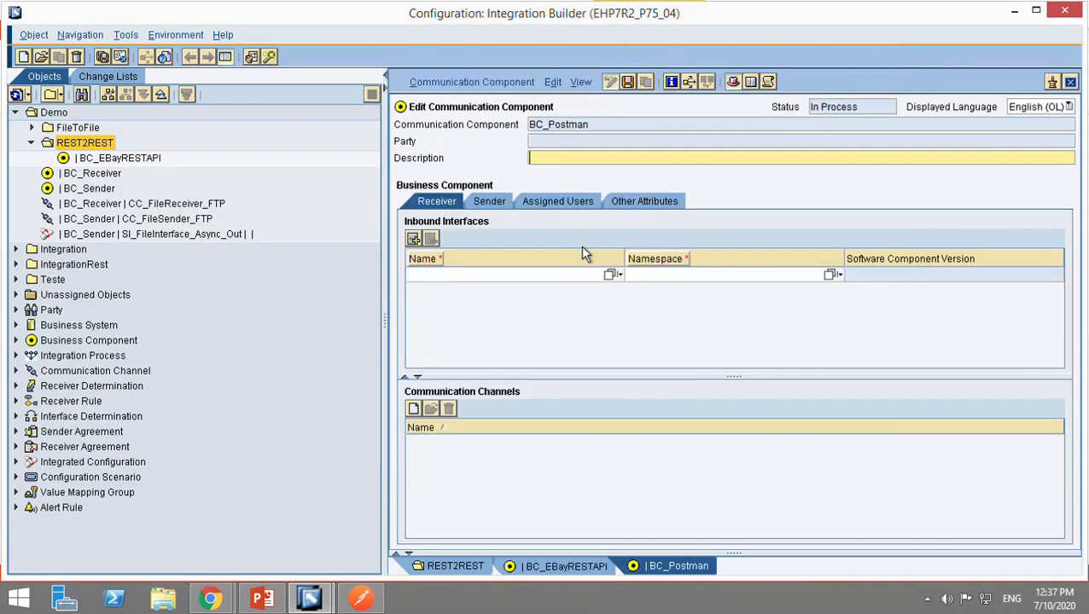
Copy the sender interface name from the PowerPoint object list and enter SI_EbayRESTAPI_Sync_Out as BC_Postman's outbound interface, without the (Dummy) suffix.
left_click(490, 201)
key("alt+Tab")
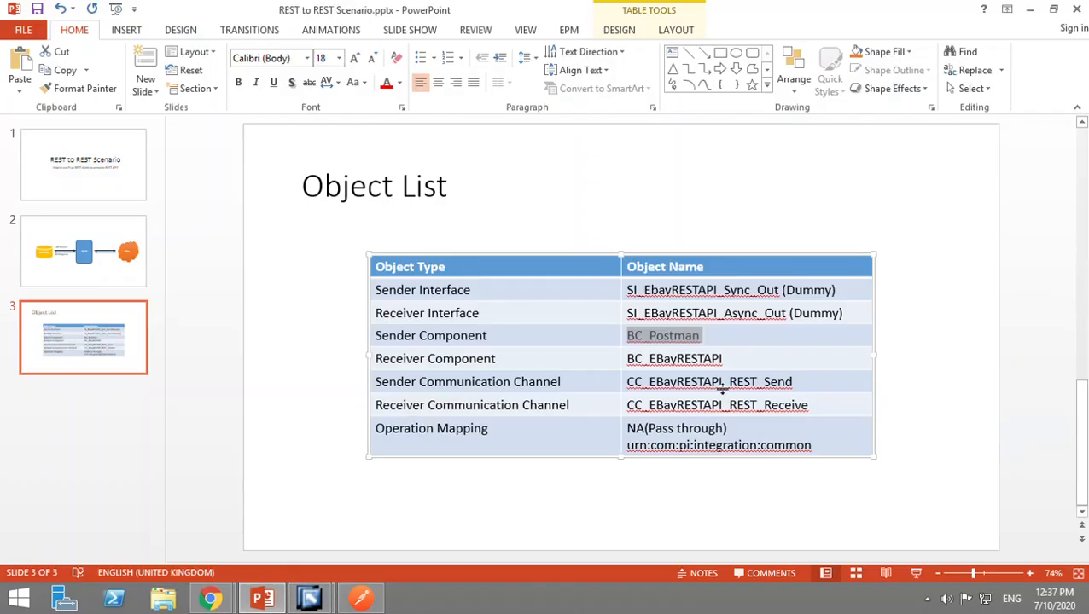
left_click(633, 298)
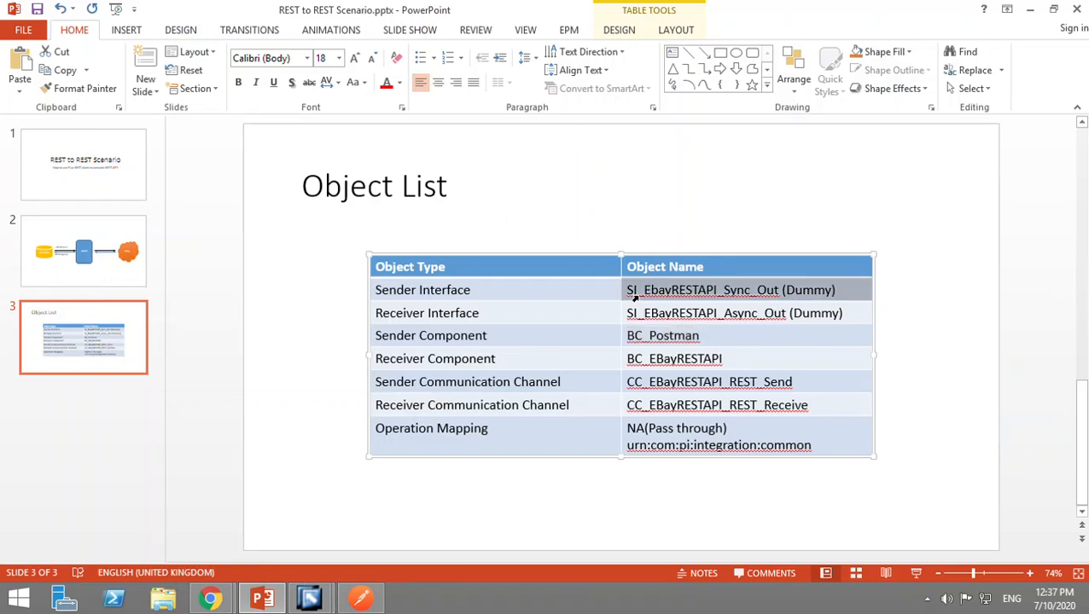
key("alt+Tab")
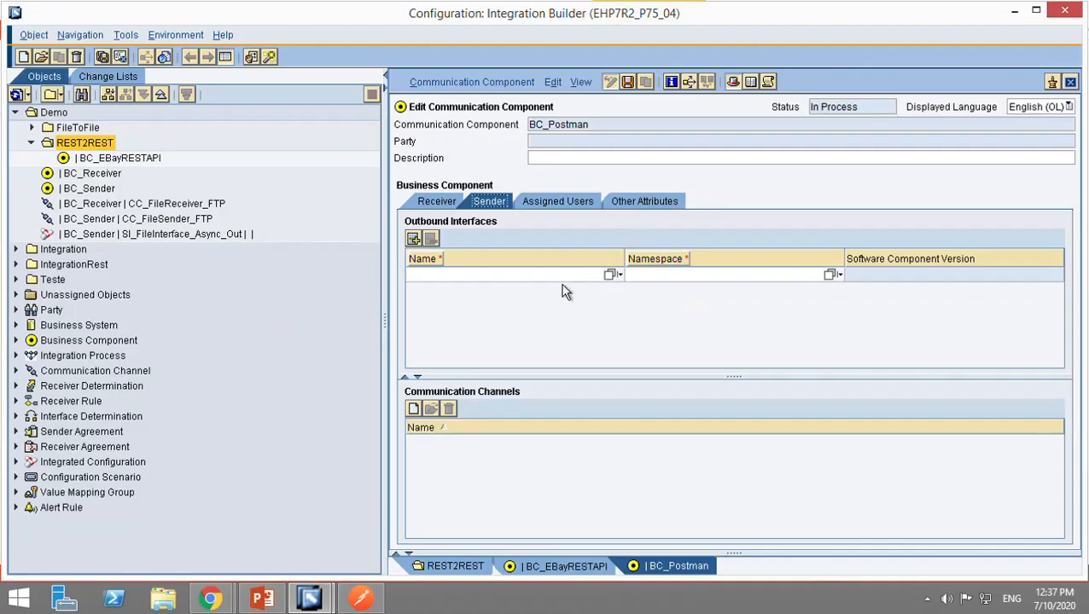
left_click(554, 286)
key("ctrl+v")
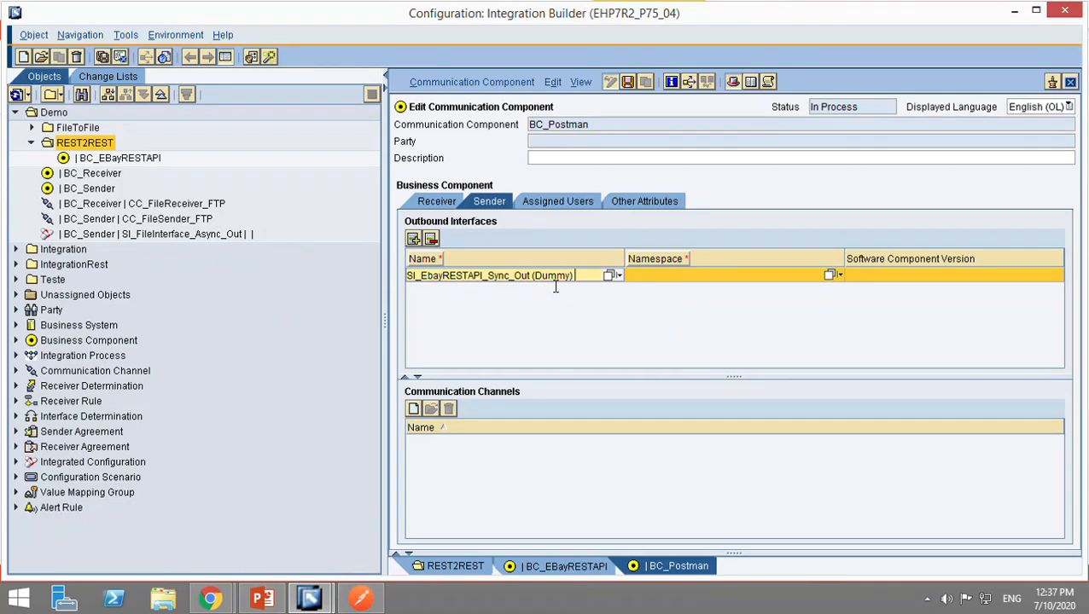
key("BackSpace")
key("BackSpace")
key("BackSpace")
key("BackSpace")
key("BackSpace")
key("BackSpace")
key("BackSpace")
key("BackSpace")
Set the outbound interface's namespace to urn:com:pi:integration:common, copied from the PowerPoint object list.
key("alt+Tab")
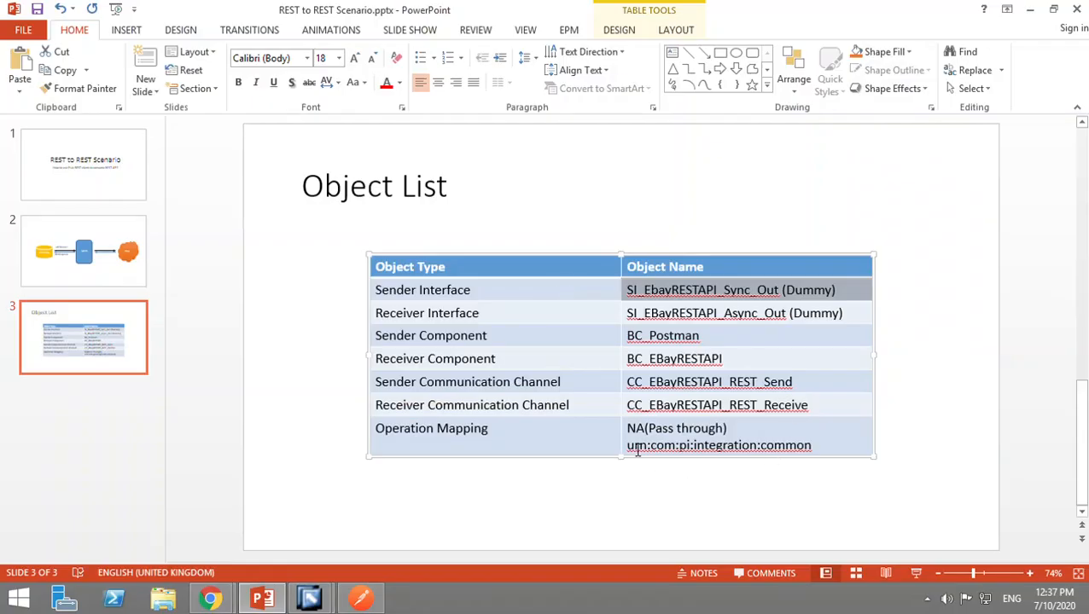
left_click_drag(628, 448, 823, 454)
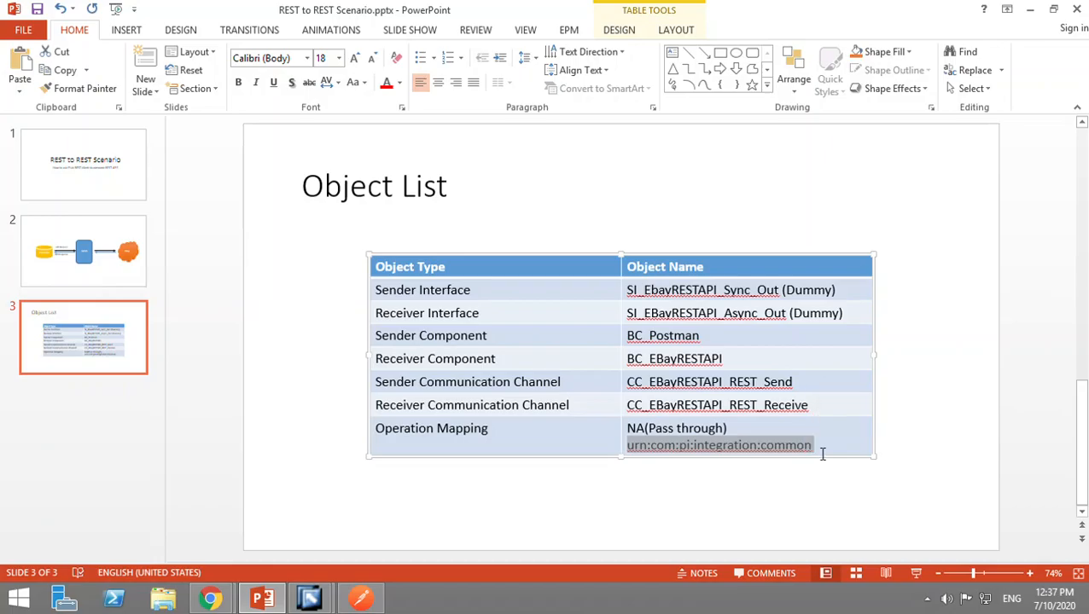
key("alt+Tab")
left_click(697, 278)
key("ctrl+v")
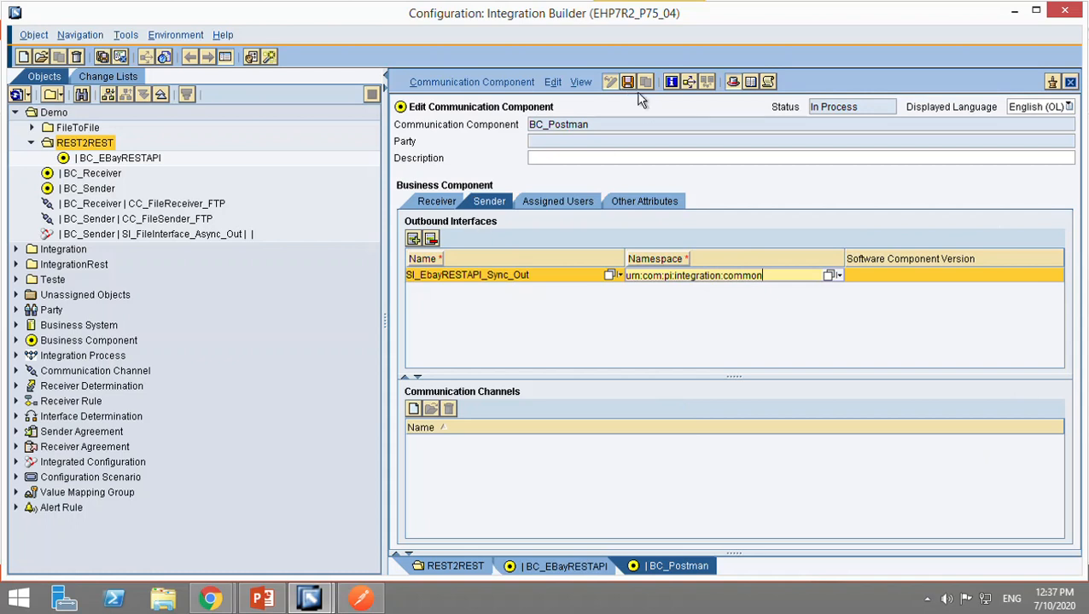
Save the BC_Postman component and activate its standard change list.
left_click(471, 82)
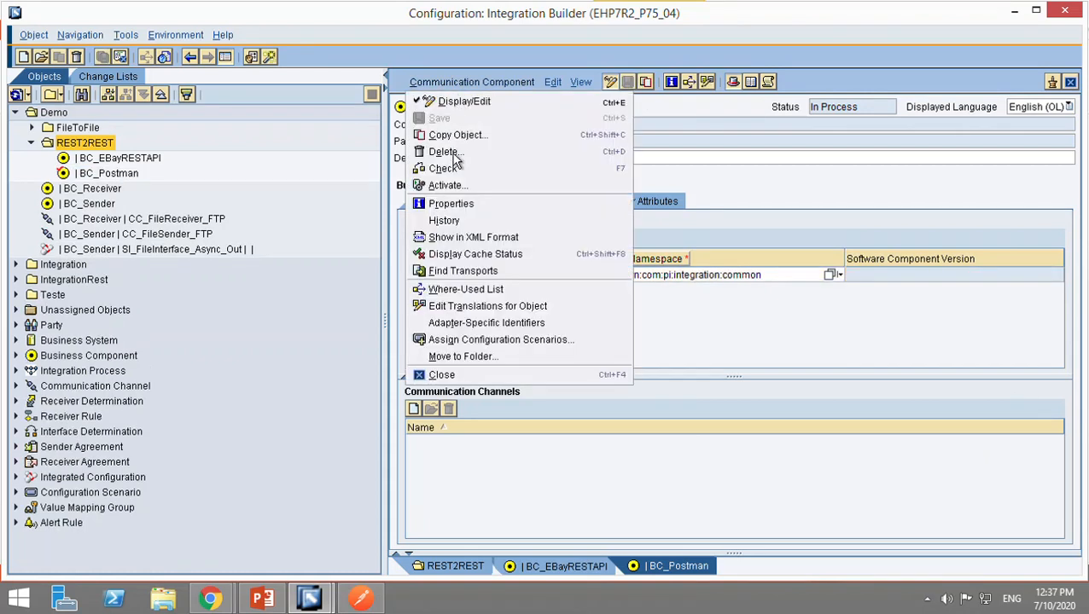
left_click(452, 188)
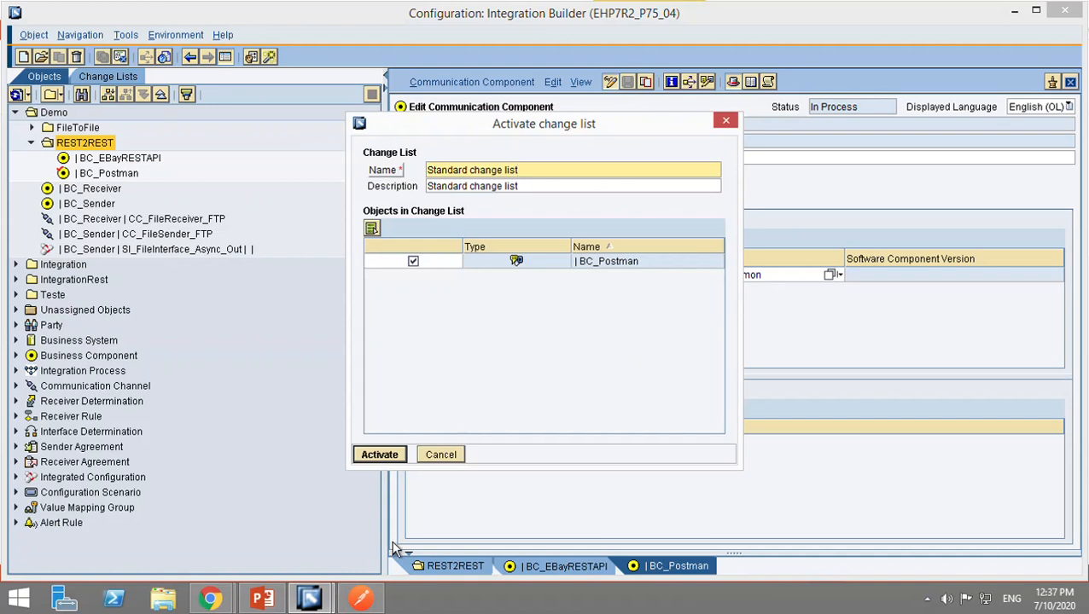
left_click(398, 459)
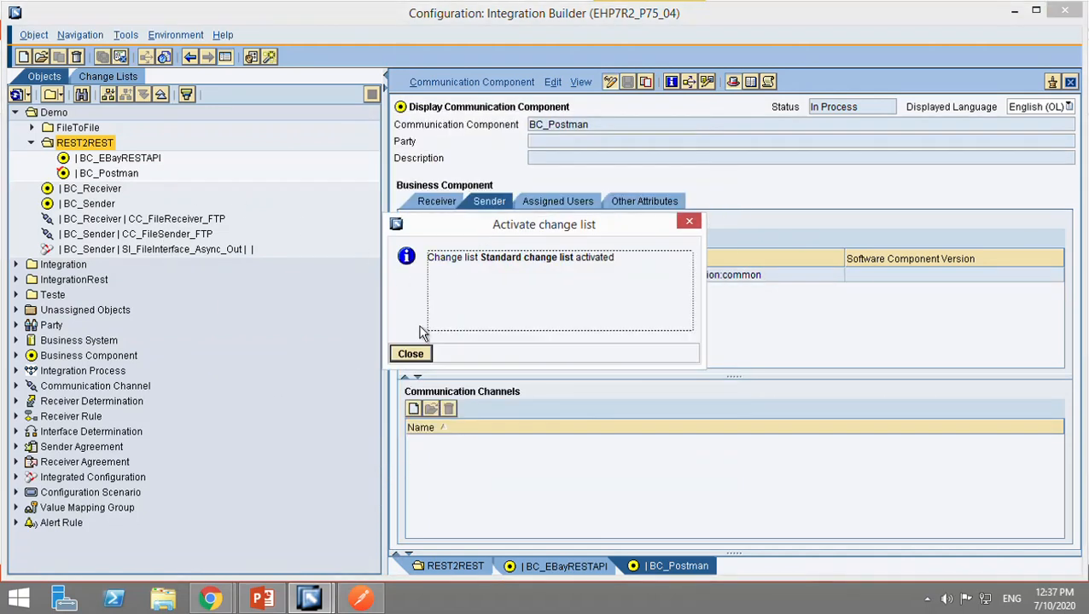
left_click(411, 354)
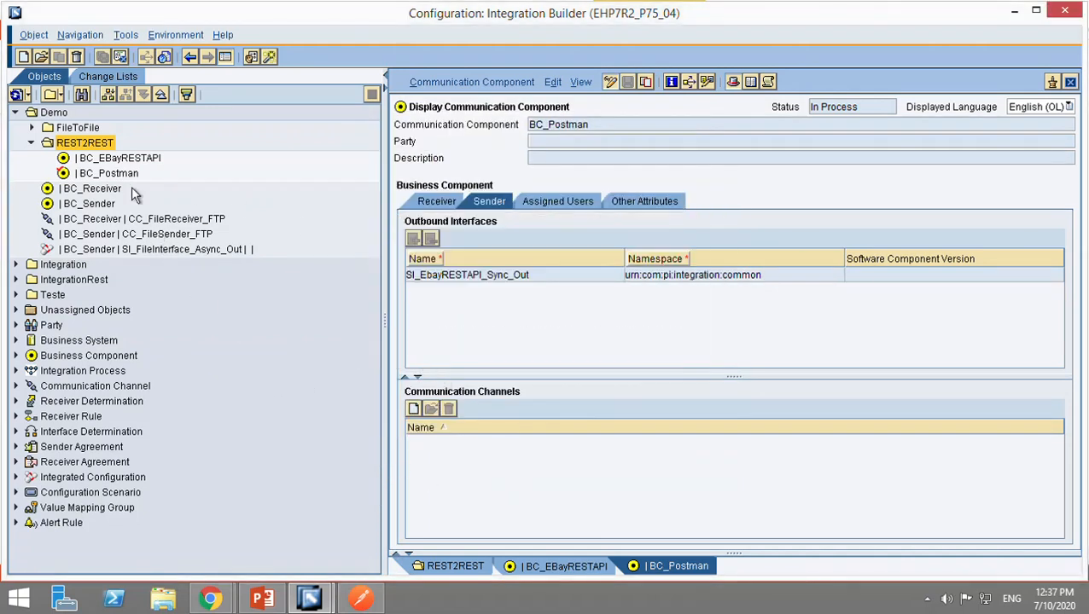
Start a new communication channel in the REST2REST folder and assign BC_Postman as its communication component.
key("ctrl+n")
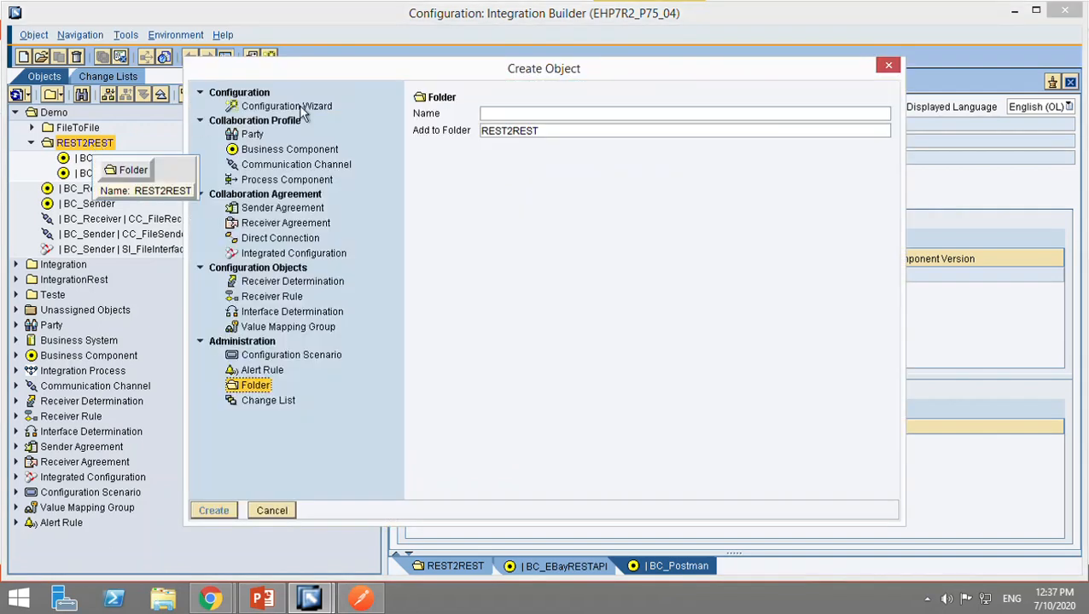
left_click(296, 164)
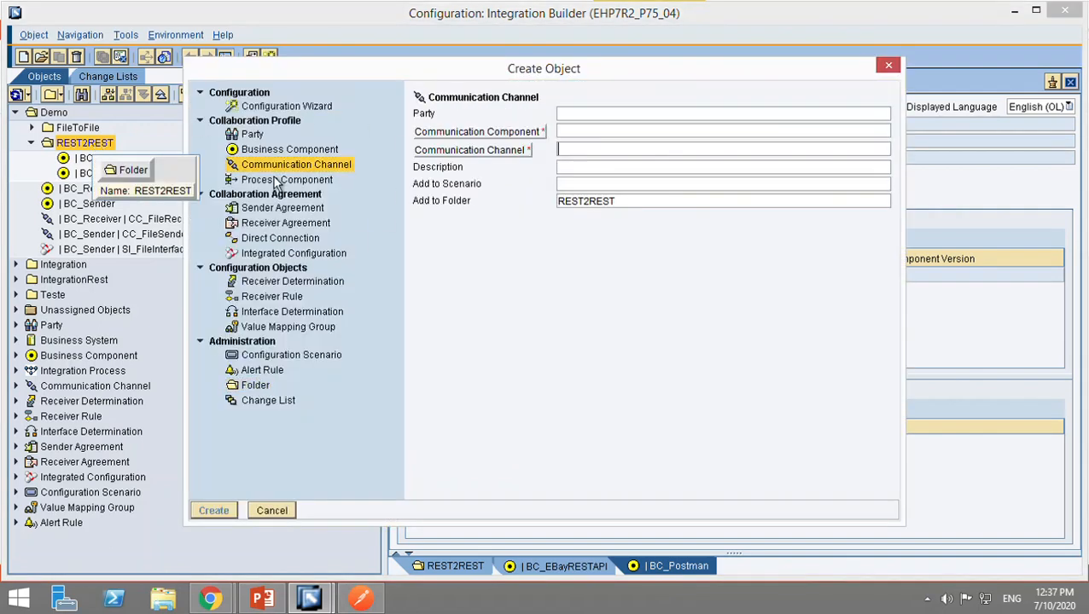
left_click(609, 134)
type("BC_")
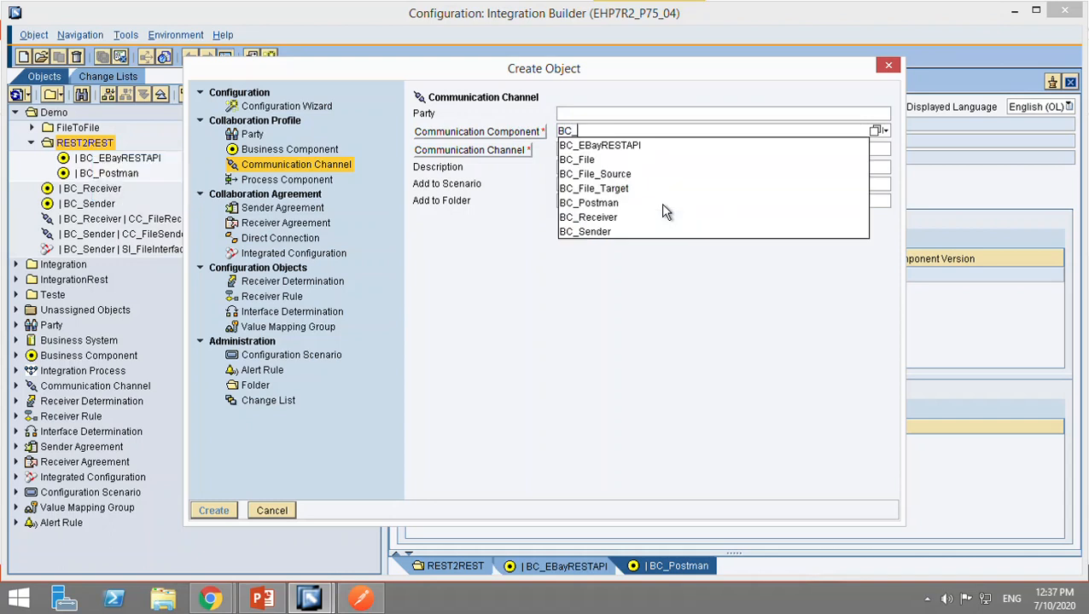
type("Po")
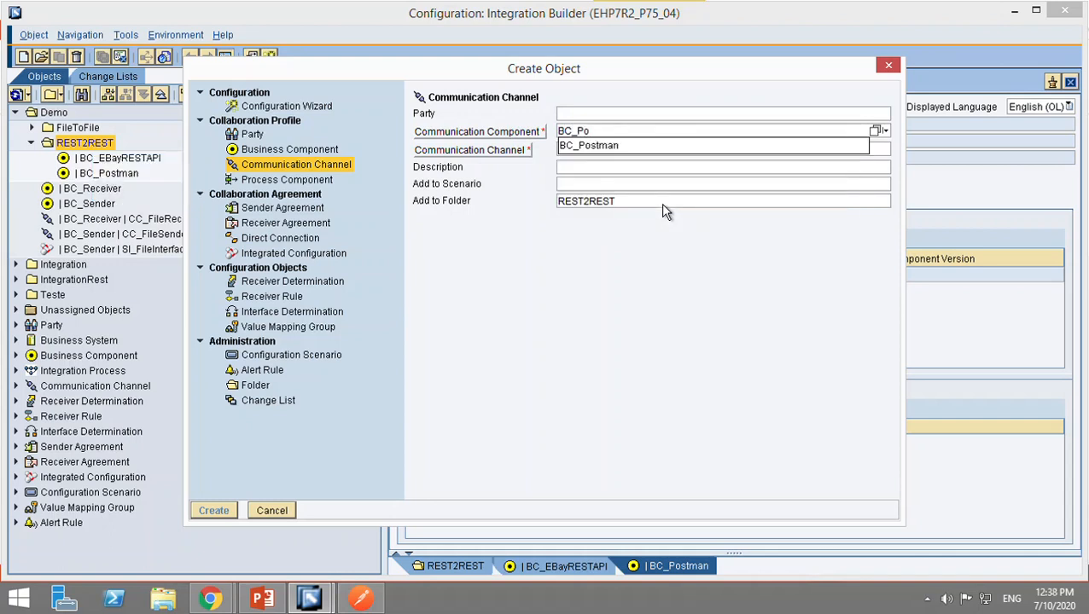
left_click(608, 148)
Copy the sender channel name from the PowerPoint object list and create the communication channel as CC_EBayRESTAPI_REST_Send.
key("alt+Tab")
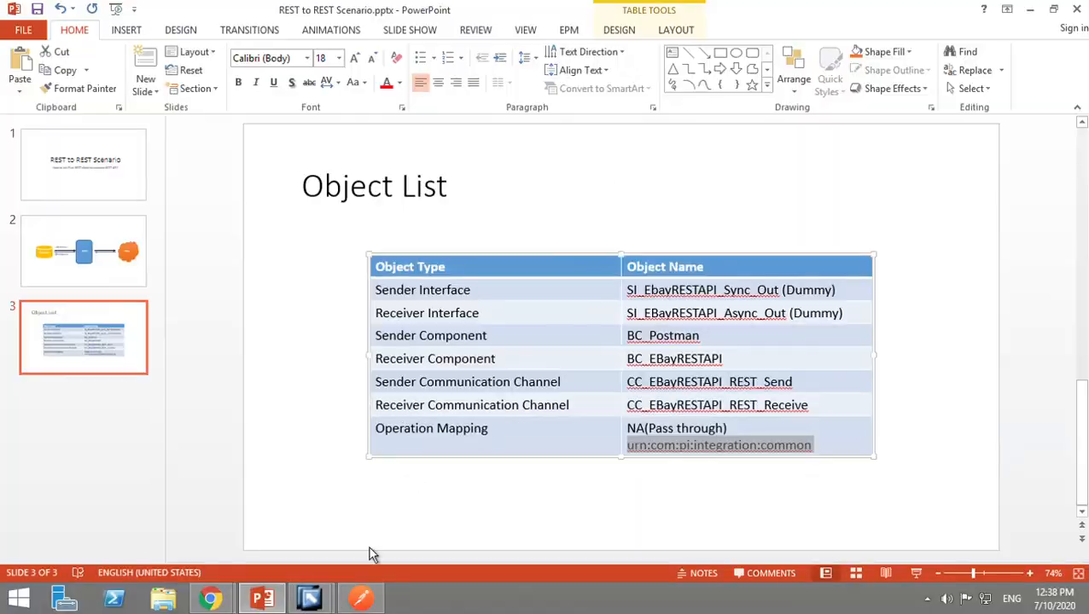
left_click(263, 609)
left_click(263, 602)
left_click(798, 383)
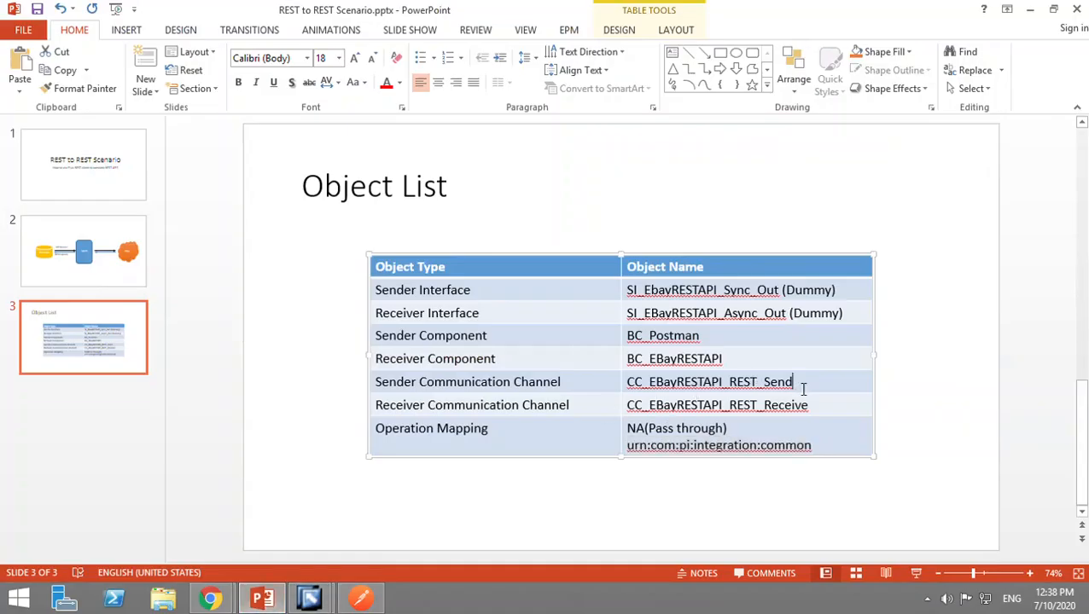
left_click(635, 391)
key("ctrl+c")
key("alt+Tab")
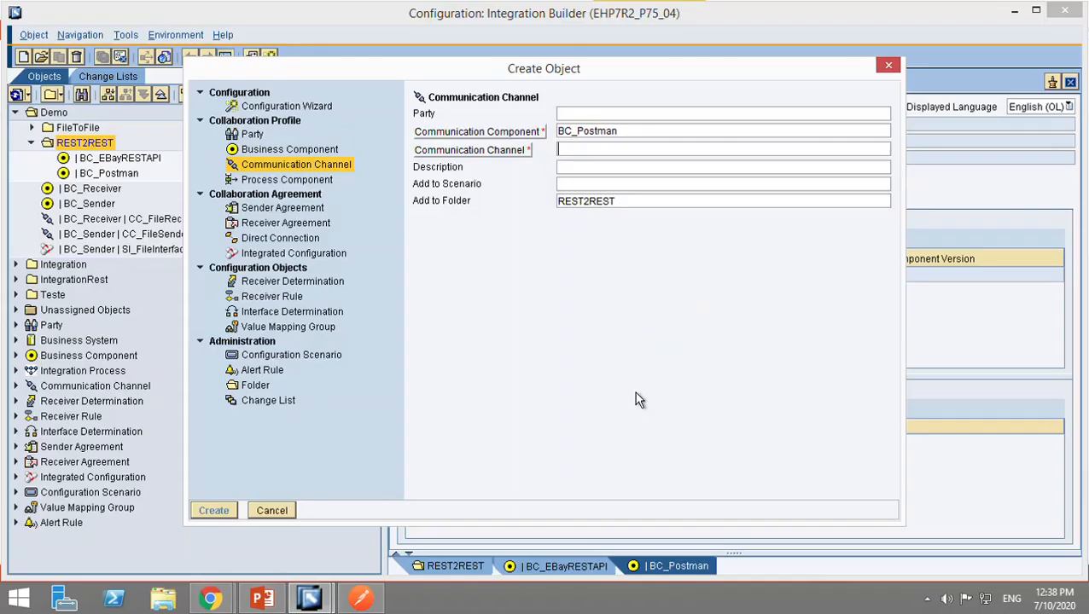
left_click(644, 154)
key("ctrl+v")
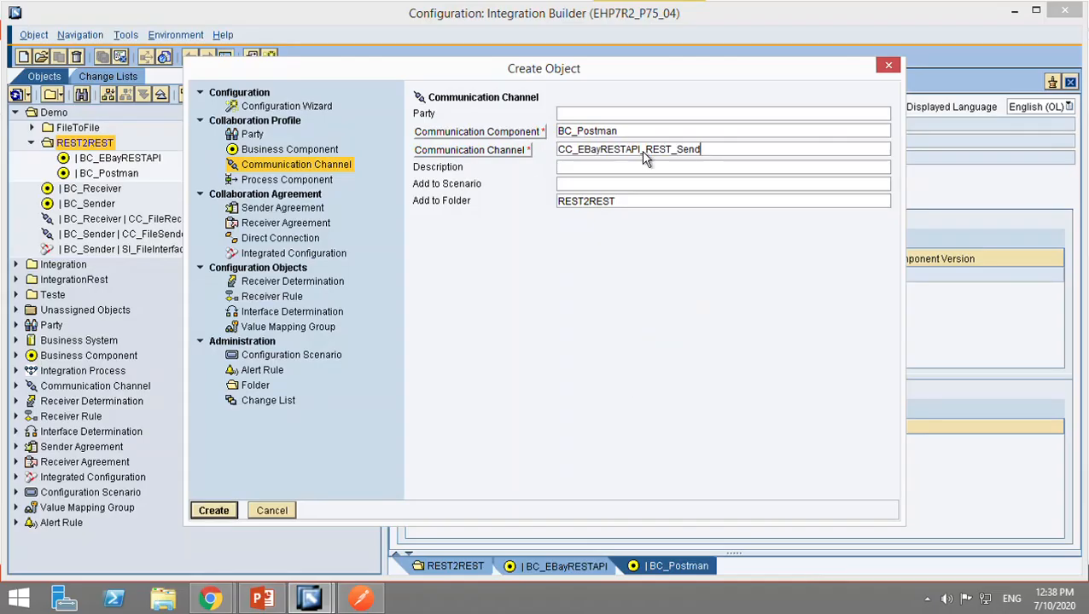
left_click(224, 514)
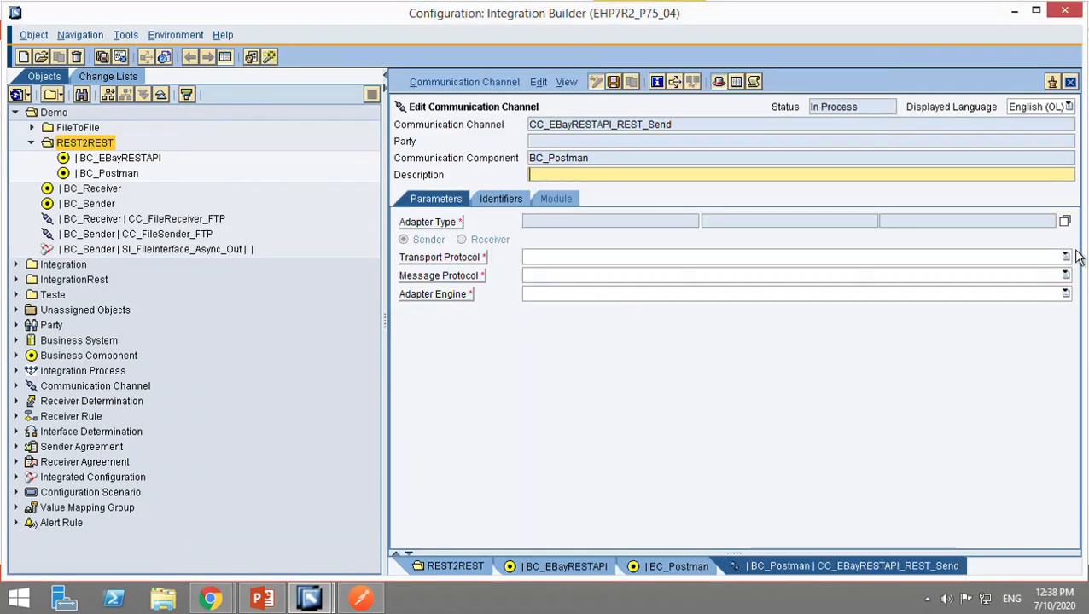
Assign the REST adapter from SAP BASIS 7.50 to the sender channel and set its input data format to JSON.
left_click(1064, 221)
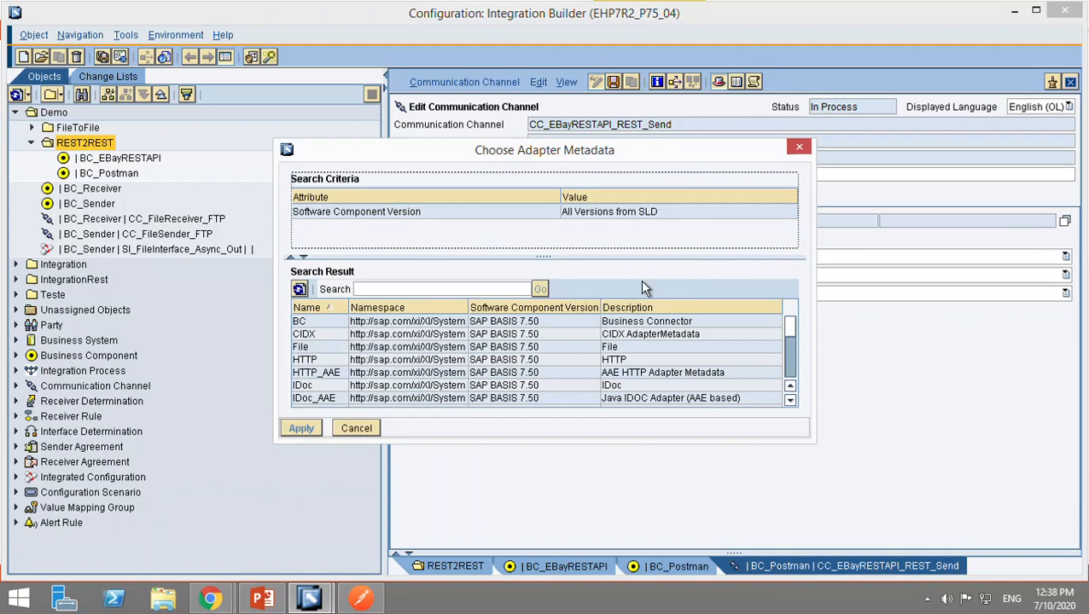
left_click(504, 290)
type("REST")
key("Return")
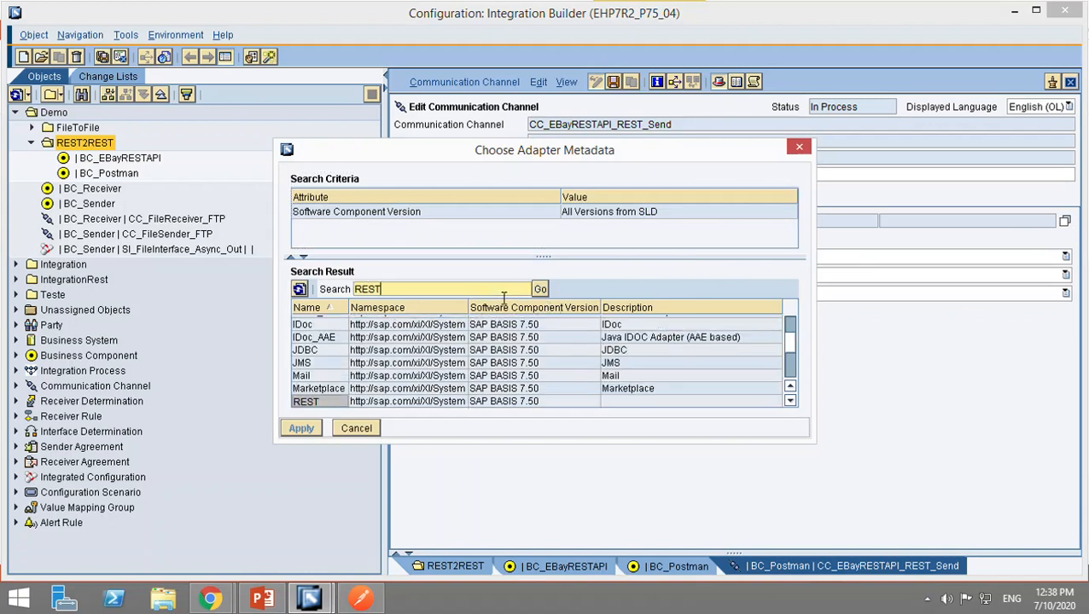
left_click(333, 408)
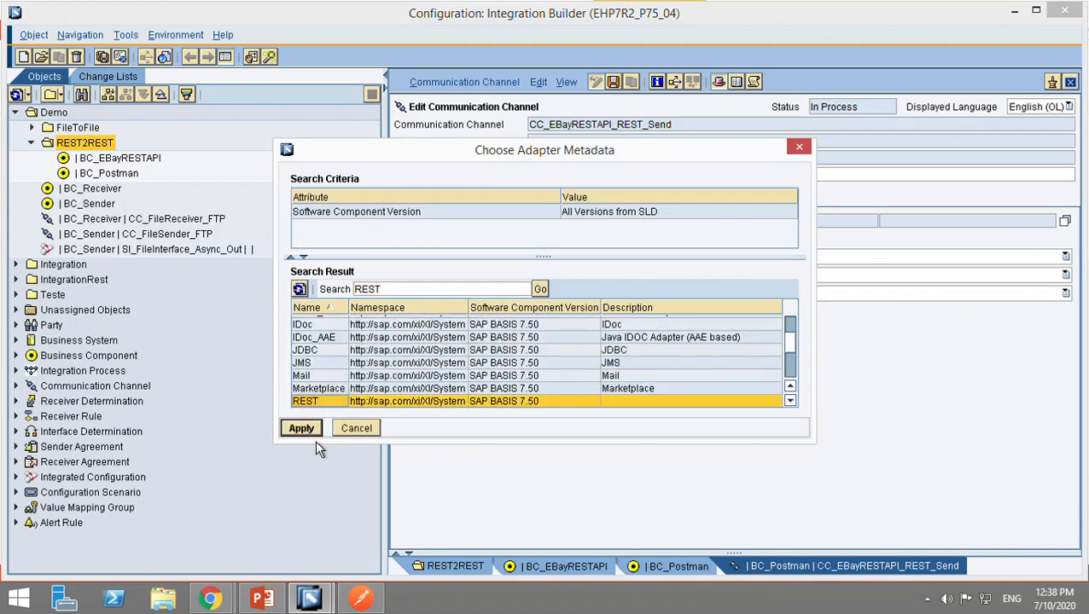
left_click(313, 436)
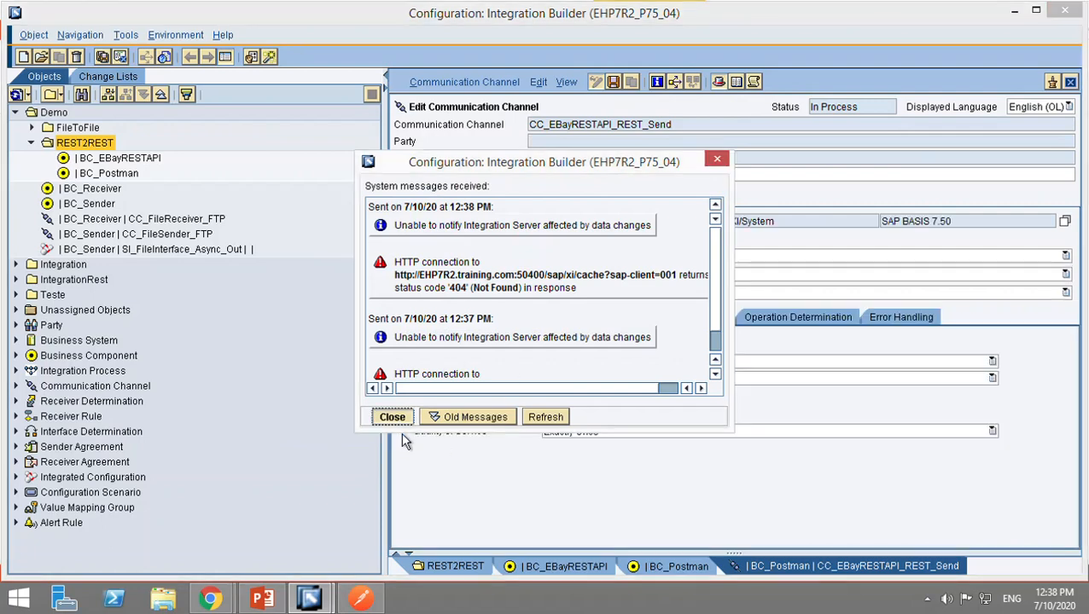
key("Return")
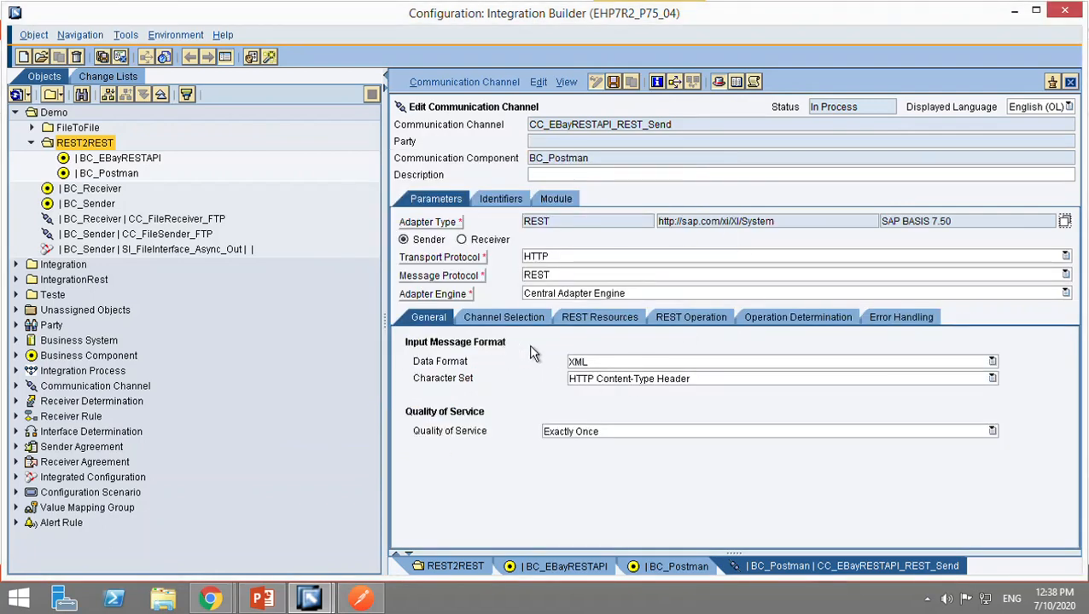
left_click(661, 365)
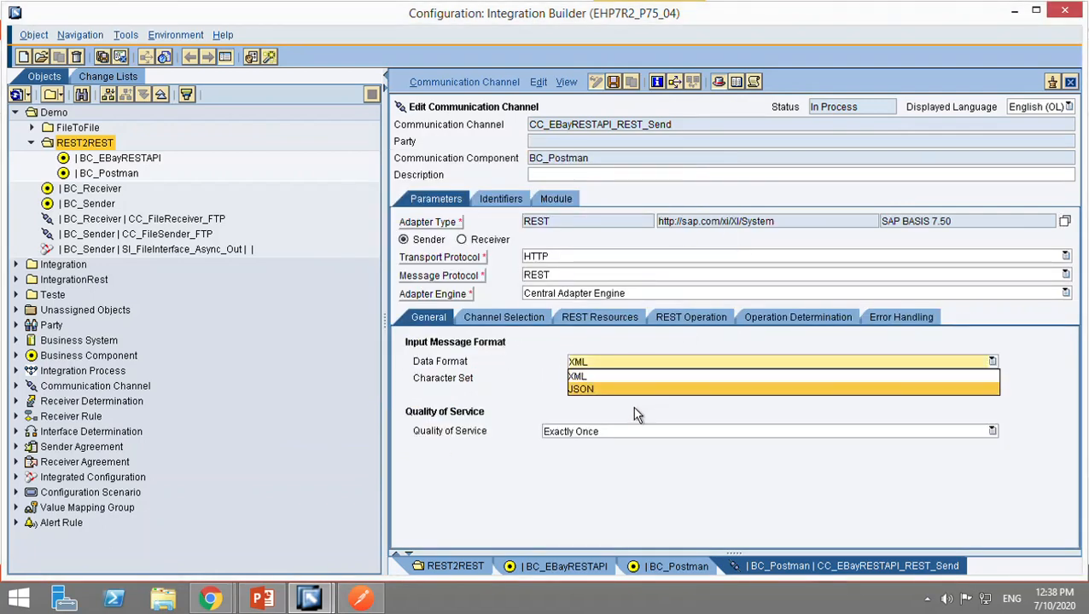
left_click(624, 392)
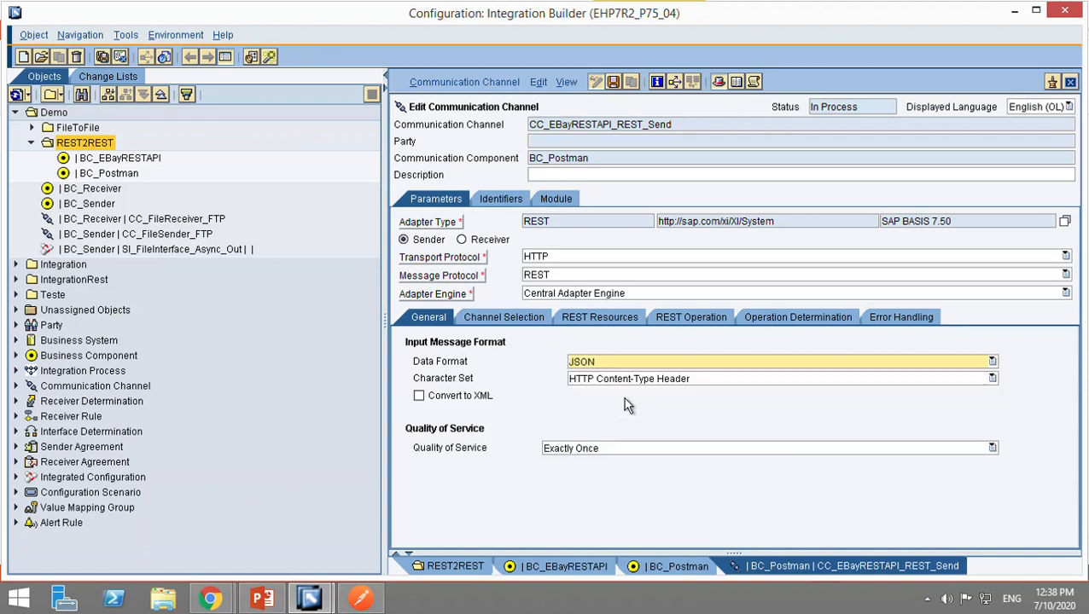
Enable a specific endpoint for the channel selection and enter an eBay endpoint path.
left_click(504, 319)
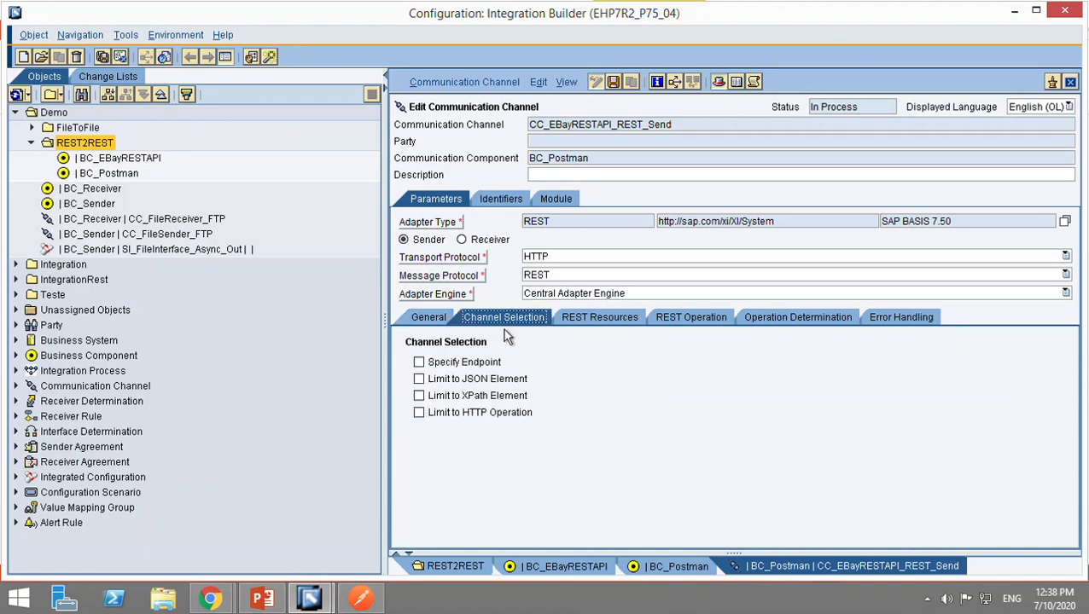
left_click(433, 368)
left_click(577, 385)
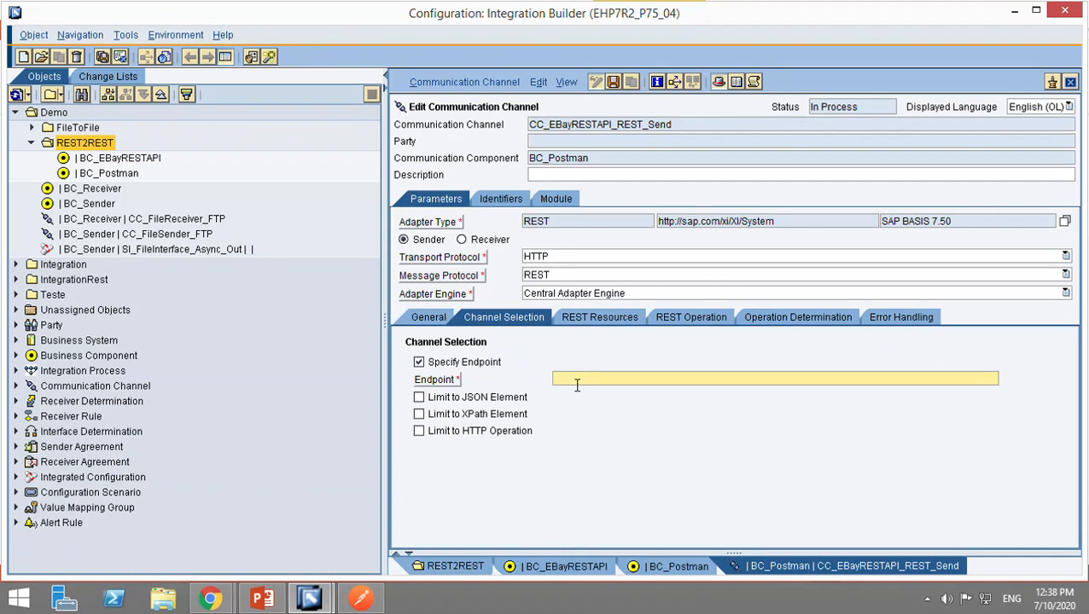
type("/")
type("Rest")
key("BackSpace")
key("BackSpace")
key("BackSpace")
key("BackSpace")
type("Ebay")
key("Delete")
type("e")
Set the REST resource URL pattern to Custom Pattern with the pattern /.
left_click(611, 323)
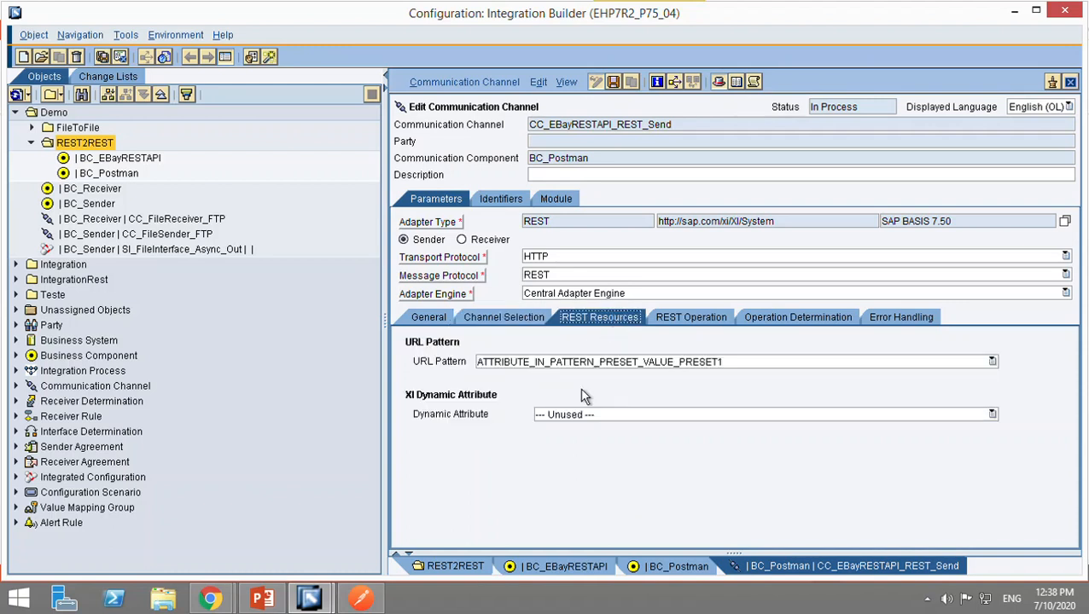
left_click(691, 363)
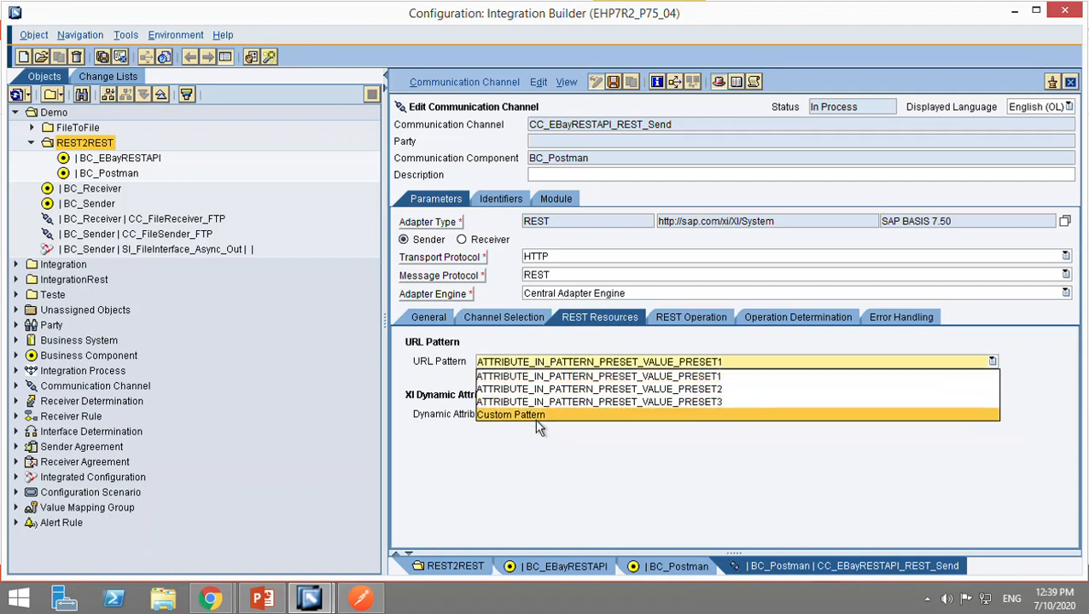
left_click(537, 415)
left_click(506, 382)
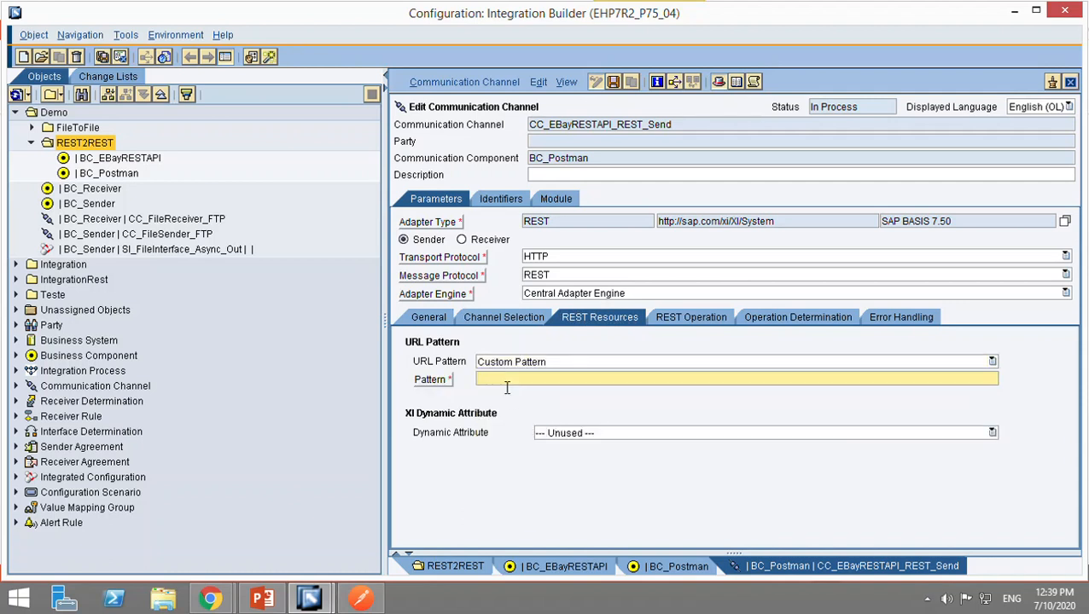
type("/")
Review the channel's REST operation value sources, operation determination table and error handling settings.
left_click(693, 318)
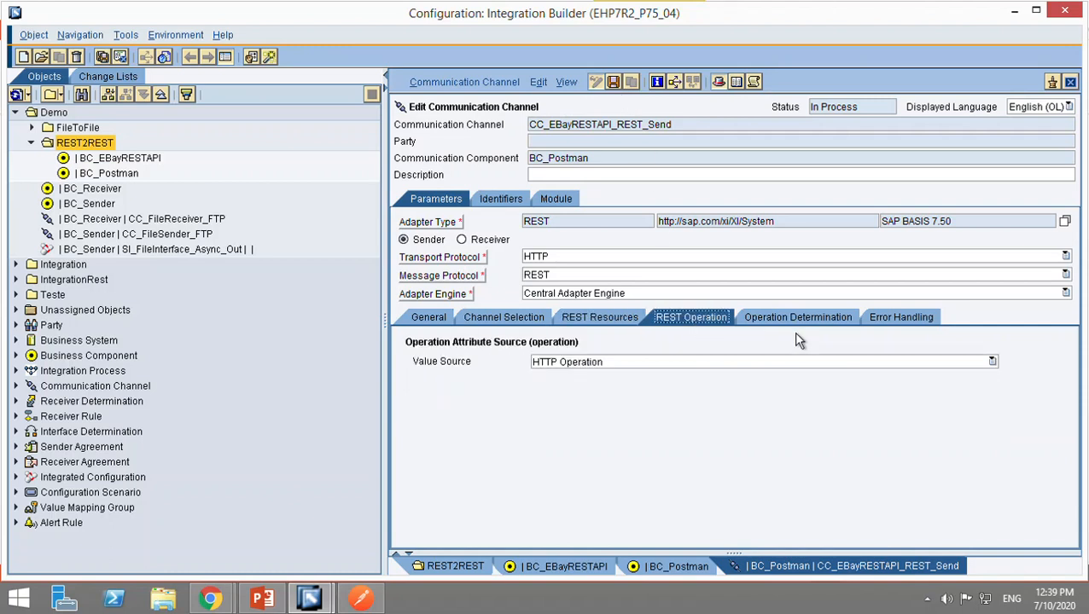
left_click(770, 363)
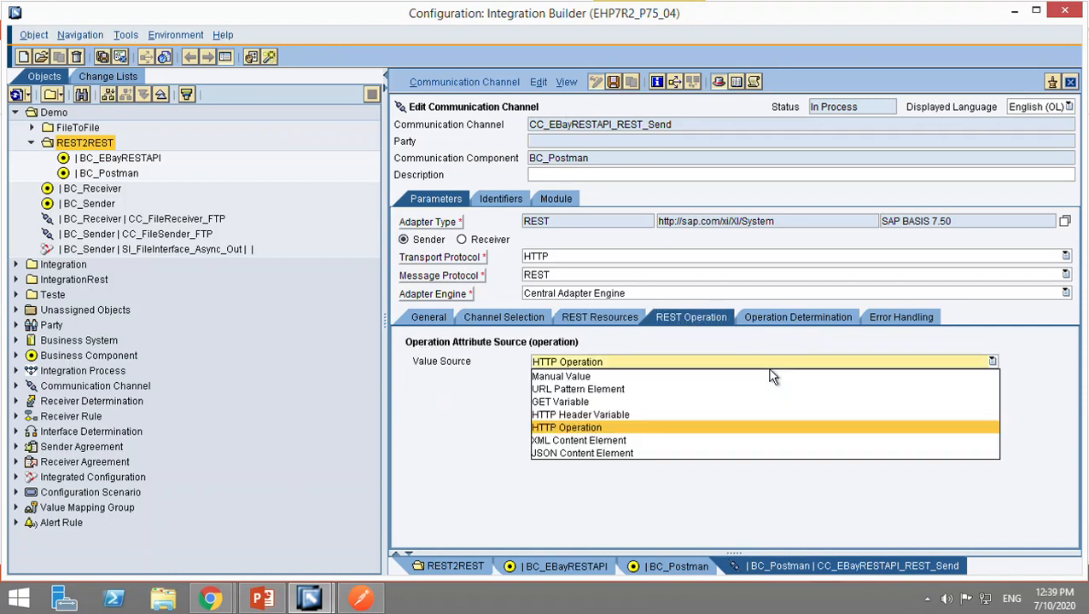
left_click(770, 368)
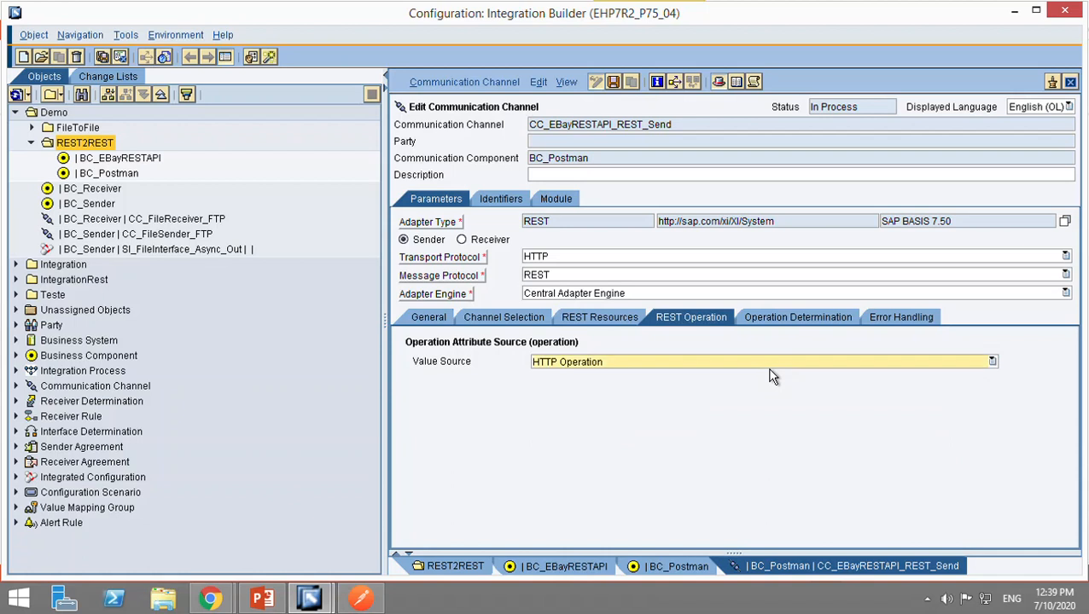
left_click(797, 318)
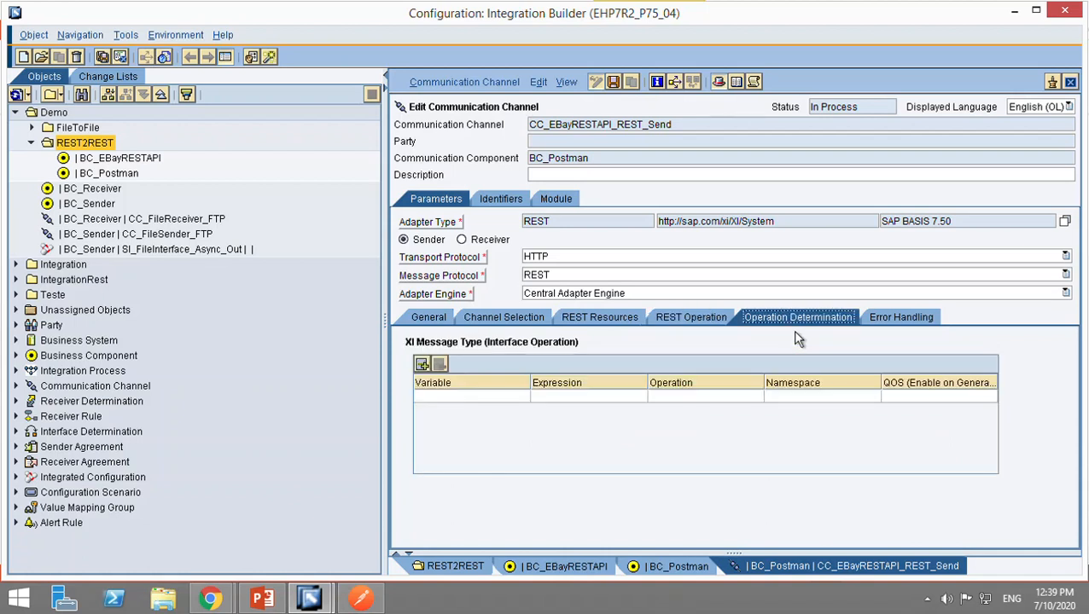
left_click(893, 322)
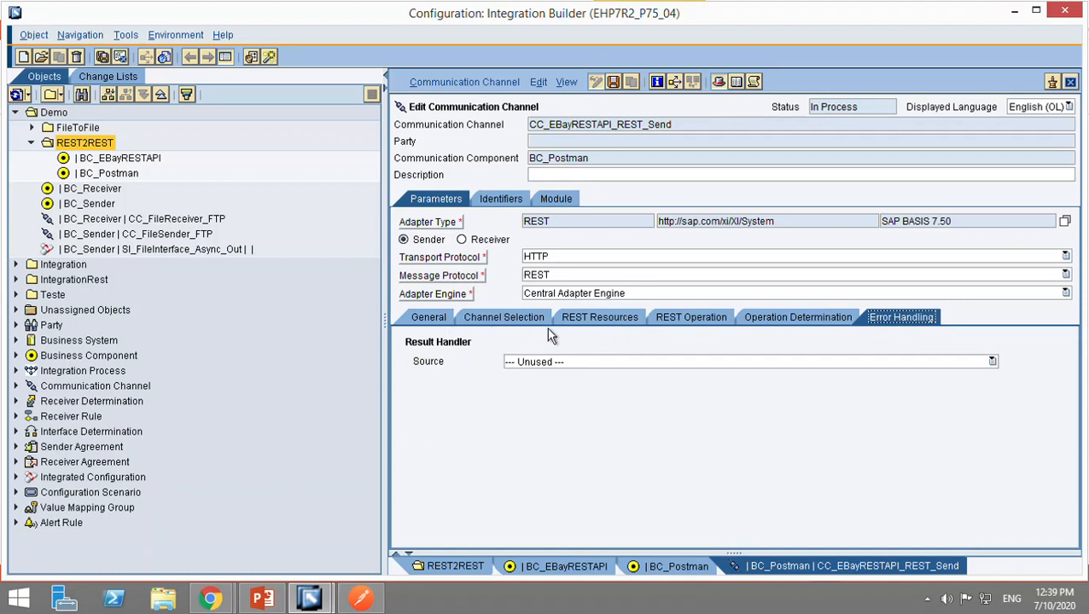
left_click(681, 331)
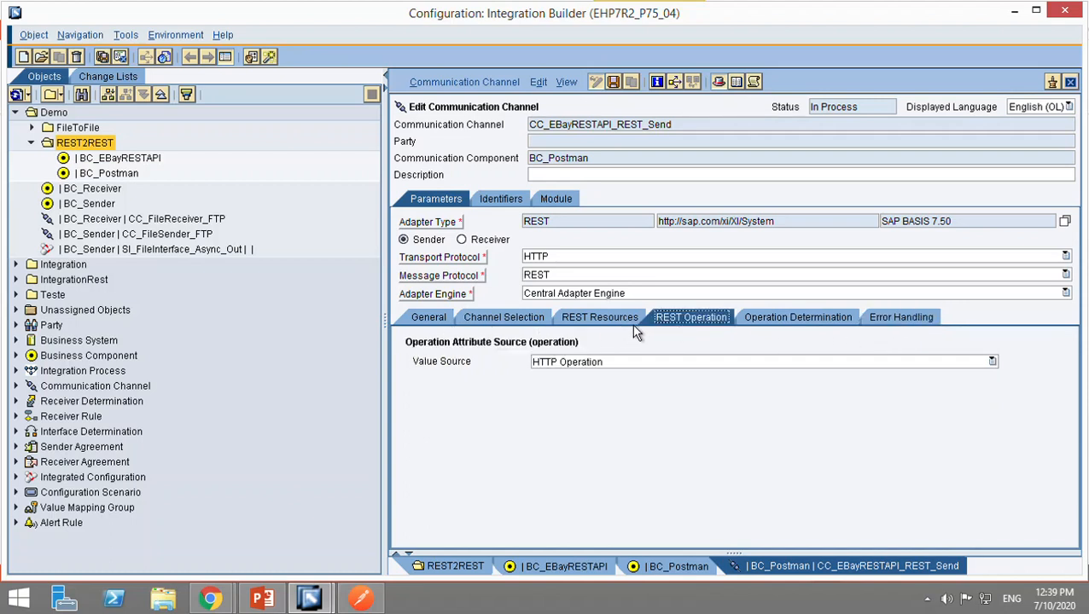
left_click(634, 331)
left_click(683, 331)
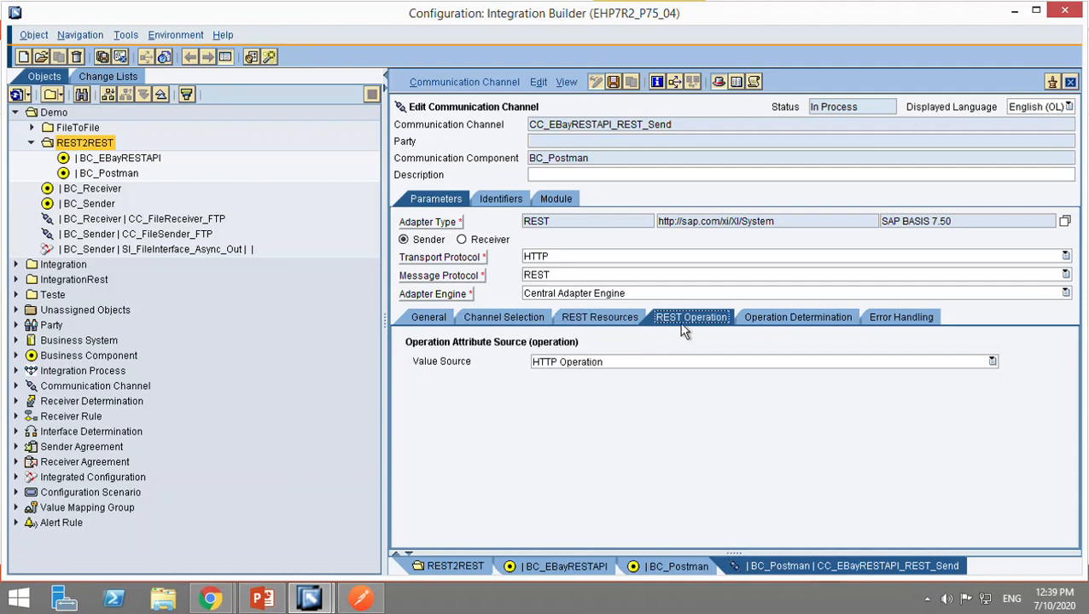